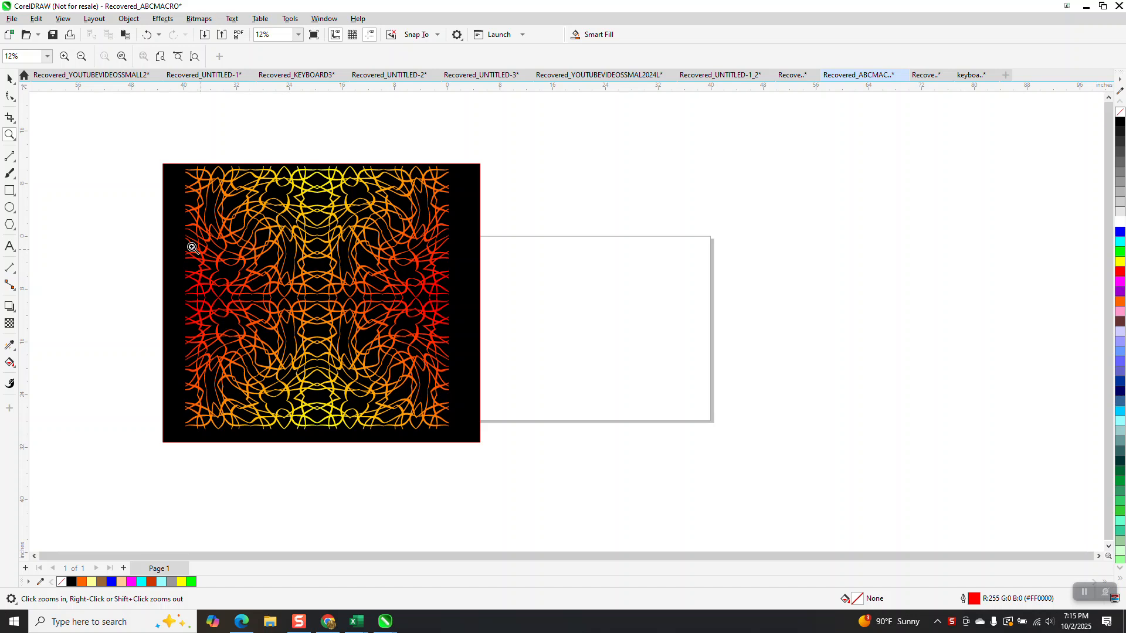
Draw a square about 15.58 inches on each side and centre it on the page.
click(10, 191)
drag(637, 281, 564, 379)
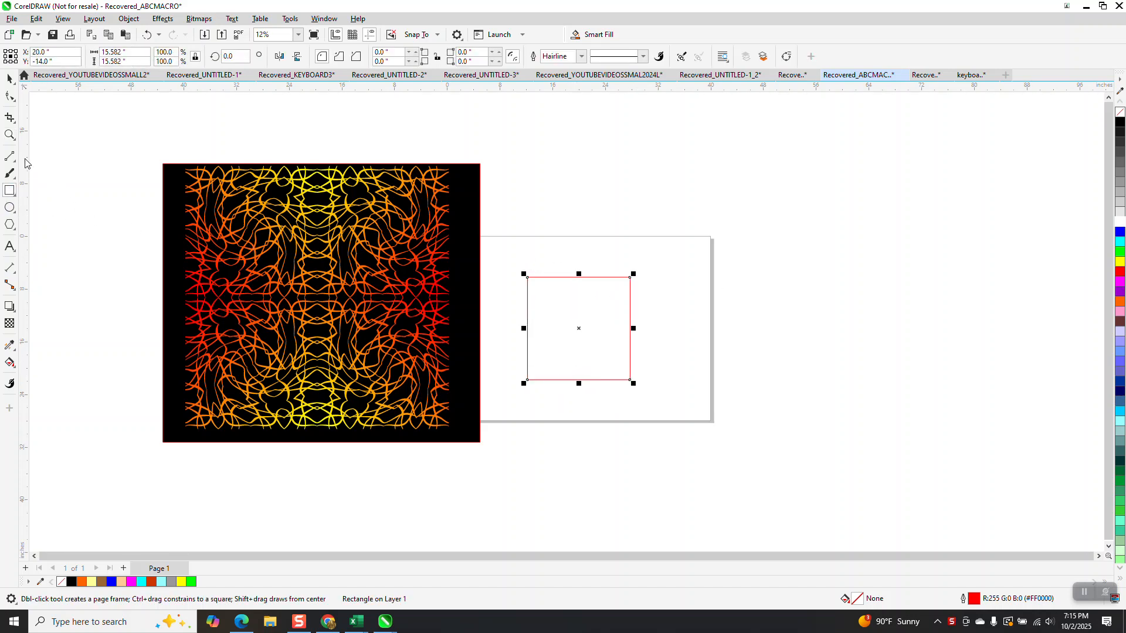
click(10, 134)
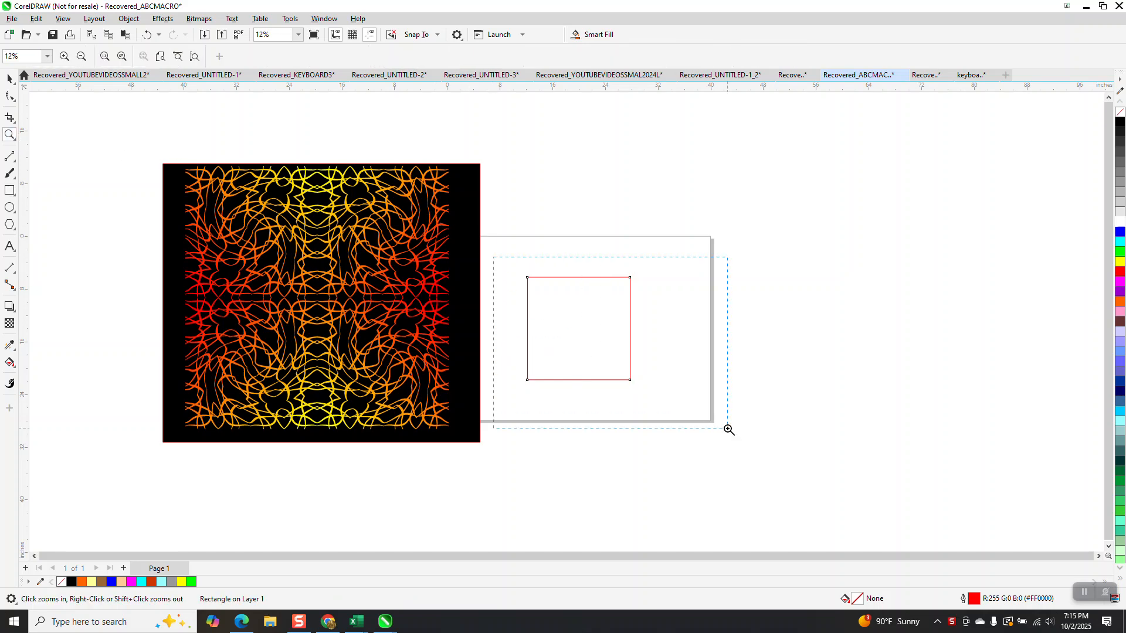
drag(727, 427, 493, 257)
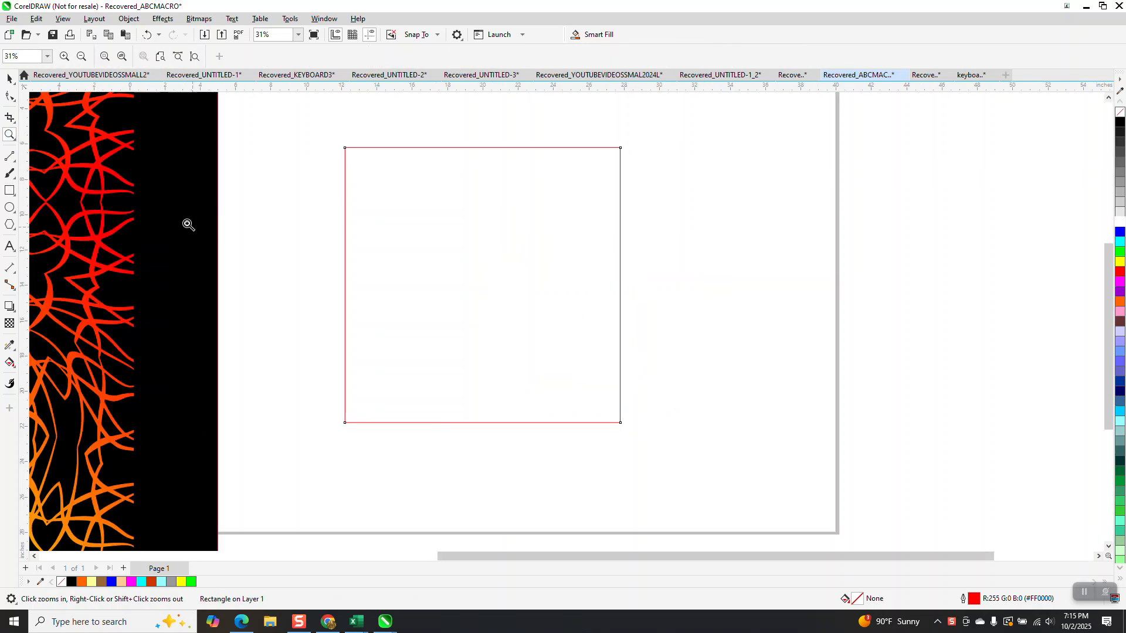
Choose a preset Artistic Media stroke with a thick rounded start tapering to a point, and undo its application to the square.
click(17, 183)
click(57, 187)
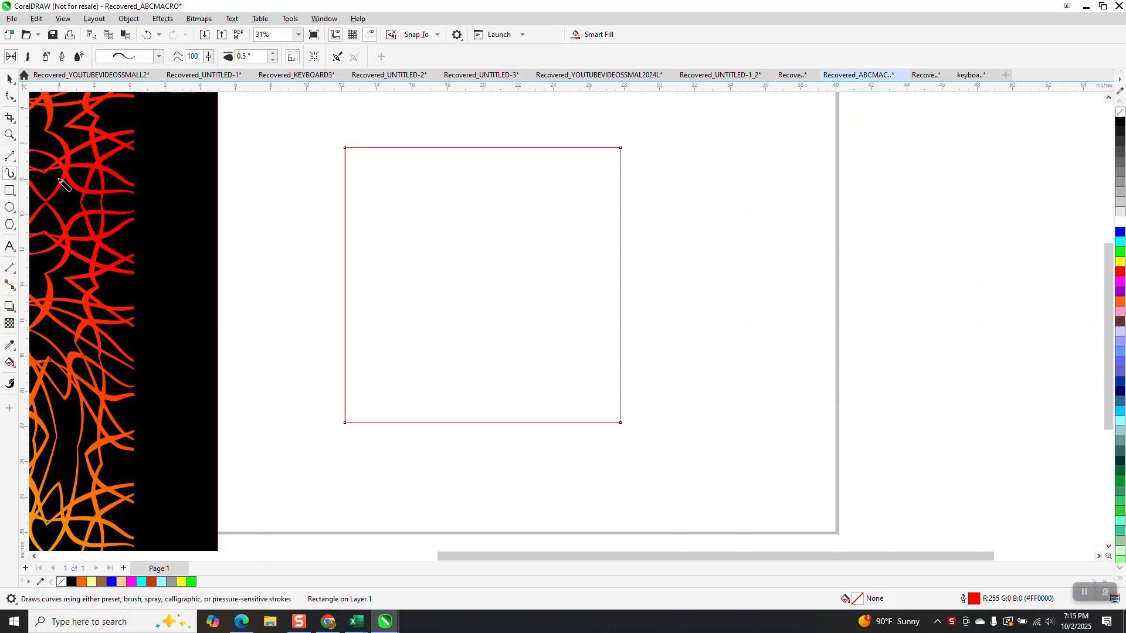
click(154, 58)
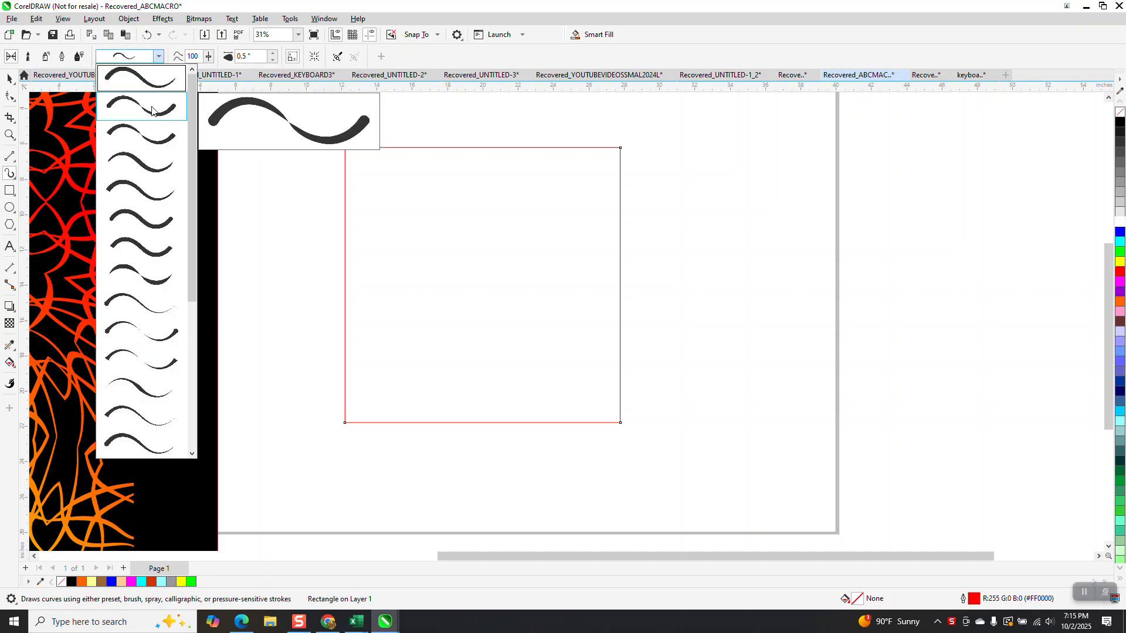
click(125, 300)
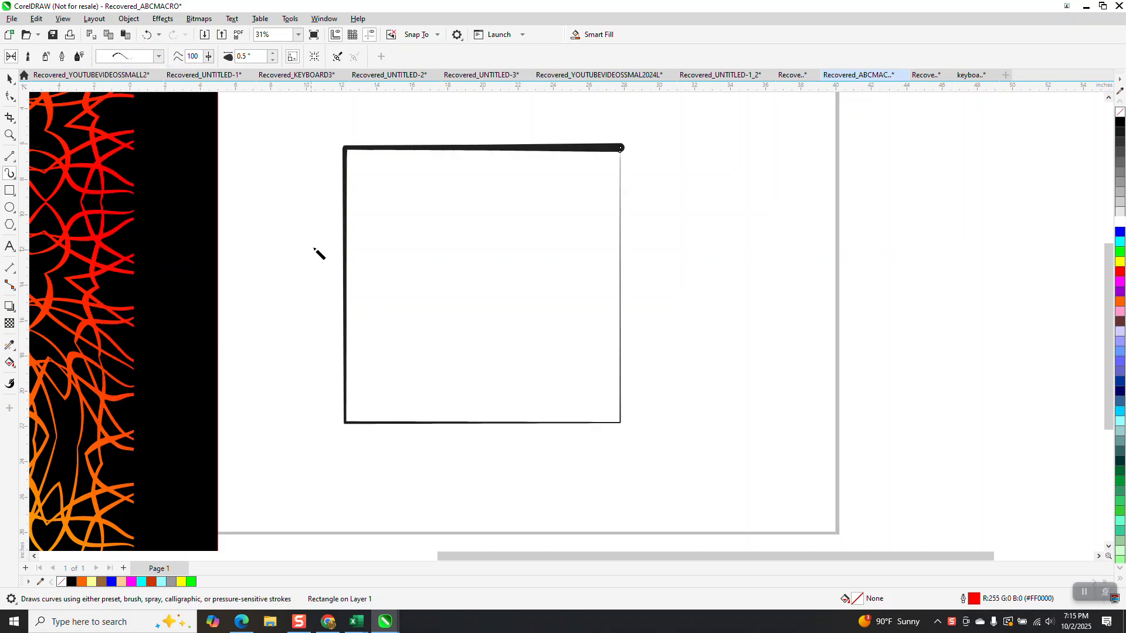
click(147, 34)
Draw nine tapered freehand Artistic Media strokes across and beyond the square, crossing in various directions.
mouse_move(312, 236)
mouse_down()
mouse_move(351, 211)
mouse_move(490, 235)
mouse_move(645, 230)
mouse_up()
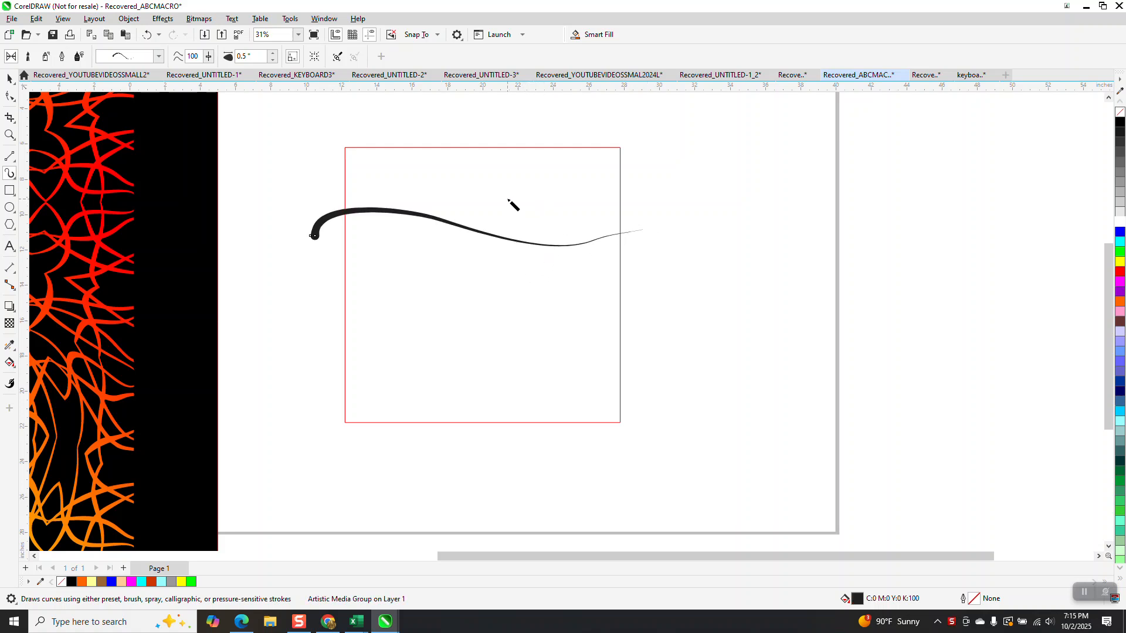
mouse_move(483, 130)
mouse_down()
mouse_move(378, 303)
mouse_move(292, 362)
mouse_up()
mouse_move(425, 441)
mouse_down()
mouse_move(430, 354)
mouse_move(528, 339)
mouse_move(568, 353)
mouse_move(685, 301)
mouse_up()
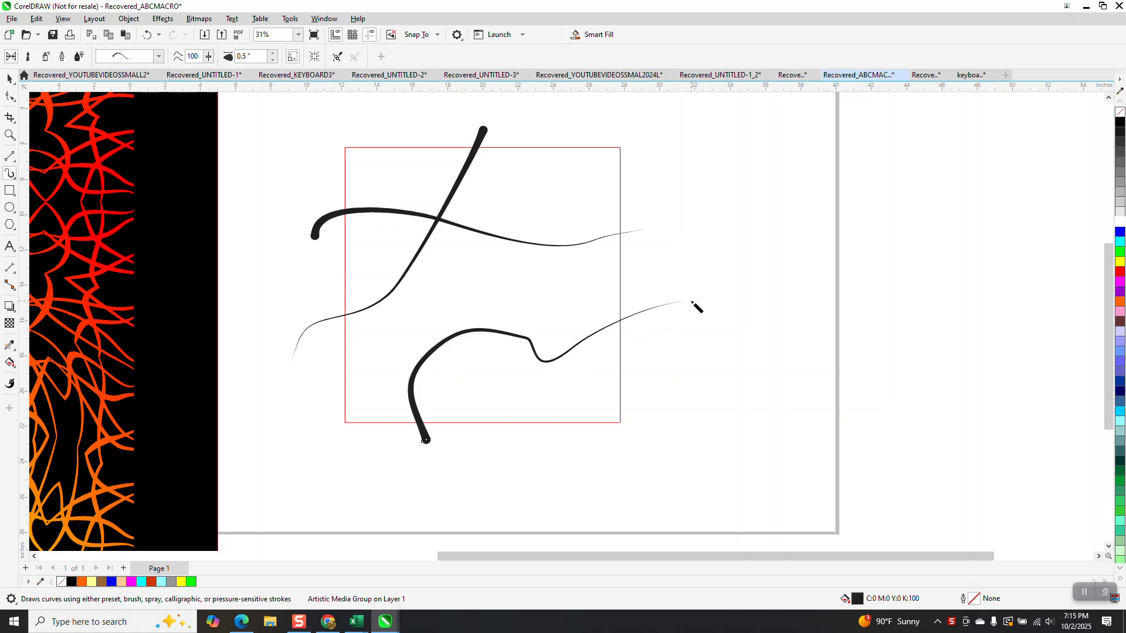
mouse_move(574, 137)
mouse_down()
mouse_move(510, 218)
mouse_move(489, 273)
mouse_move(643, 282)
mouse_up()
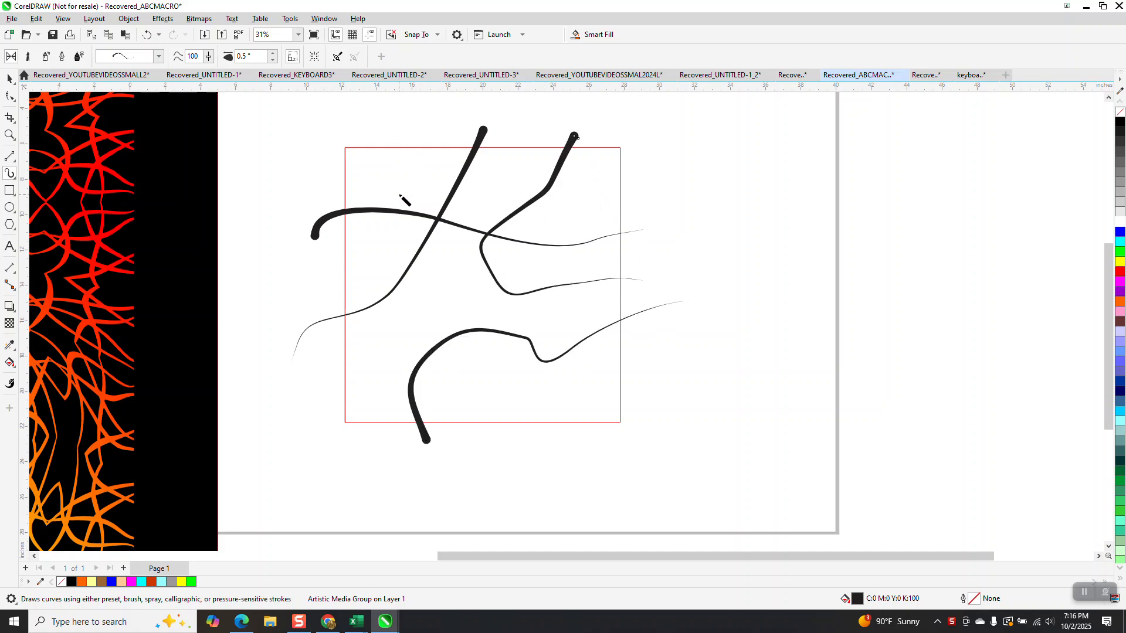
drag(399, 195, 462, 116)
drag(362, 125, 373, 191)
drag(318, 268, 556, 434)
mouse_move(646, 355)
mouse_down()
mouse_move(587, 369)
mouse_move(497, 424)
mouse_move(486, 451)
mouse_up()
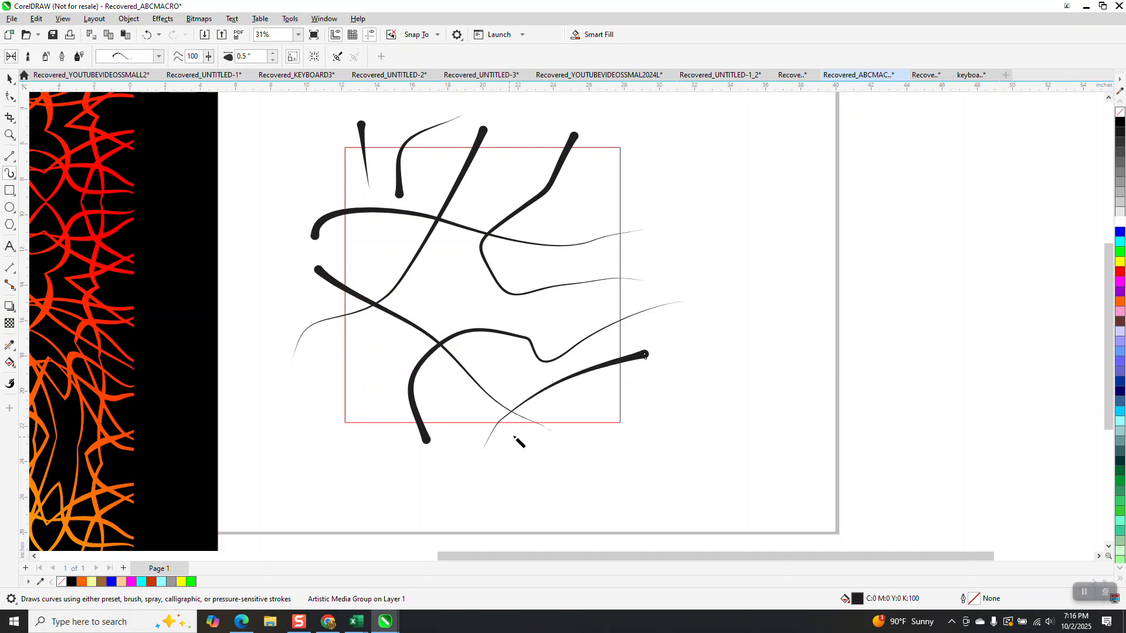
mouse_move(584, 439)
mouse_down()
mouse_move(578, 357)
mouse_move(602, 206)
mouse_move(640, 181)
mouse_up()
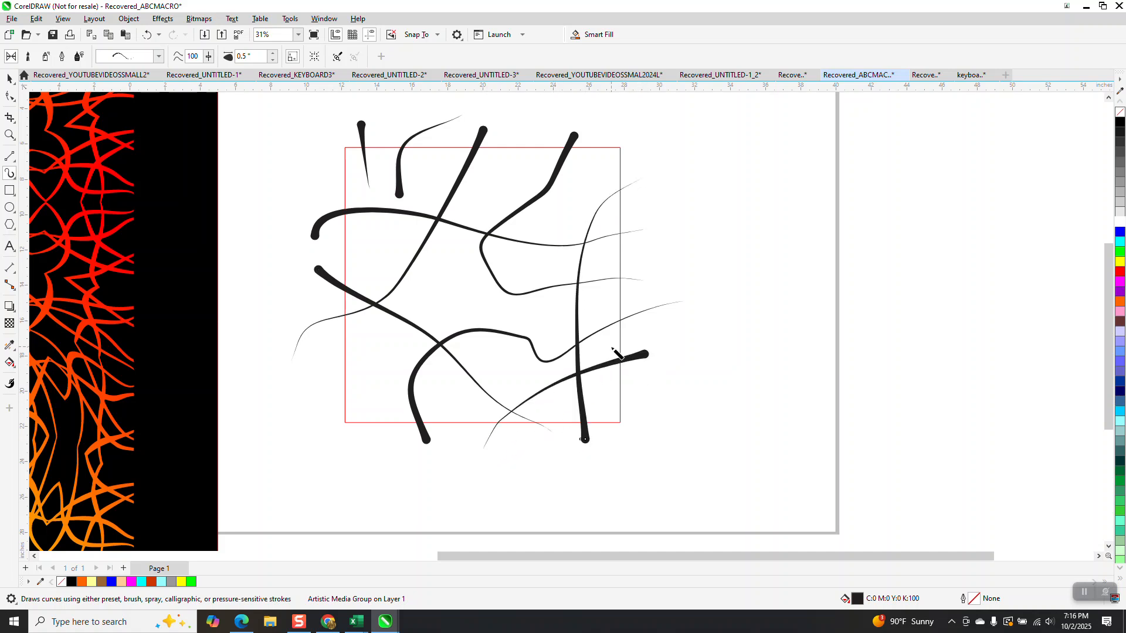
Set the nudge distance to 18 inches and move the red square one nudge right, away from the strokes.
click(9, 79)
click(693, 186)
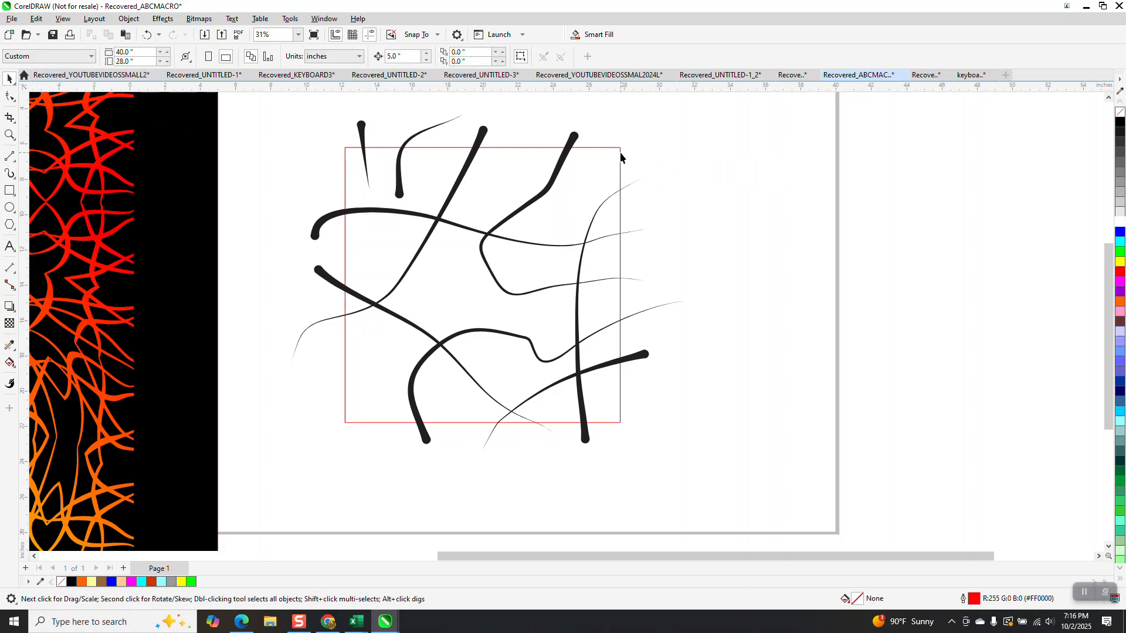
click(621, 152)
click(629, 126)
drag(413, 57, 351, 65)
text(18)
key(Return)
click(594, 149)
key(Right)
scroll(568, 157, down, 1)
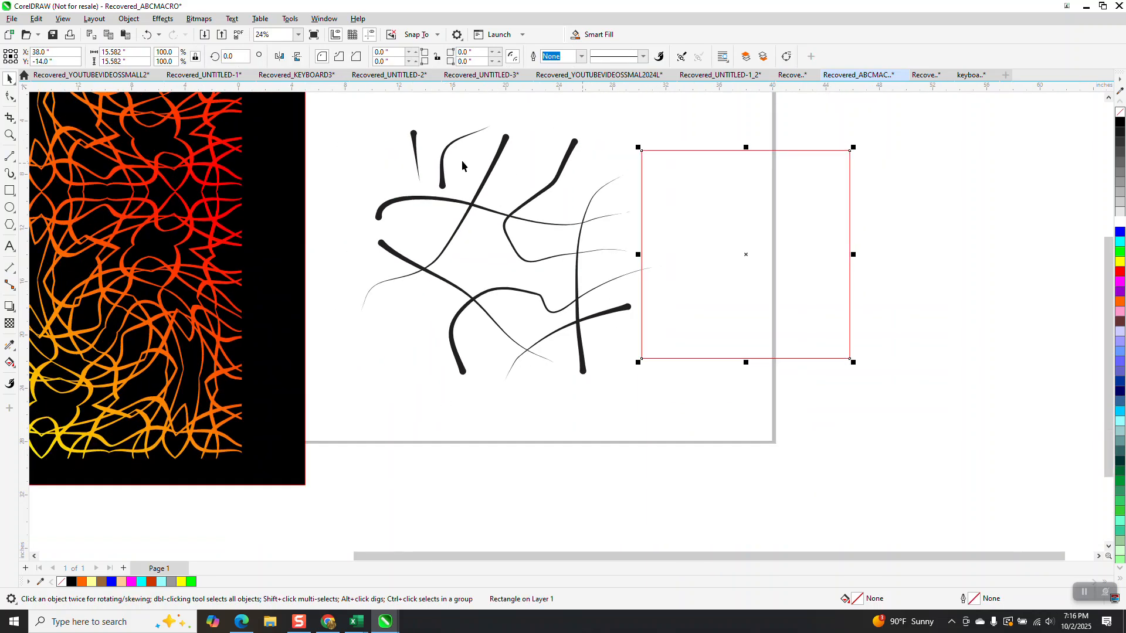
Give all the strokes no fill and a black outline, and break them apart from their centre paths.
drag(635, 396, 666, 394)
click(1120, 111)
right_click(1120, 121)
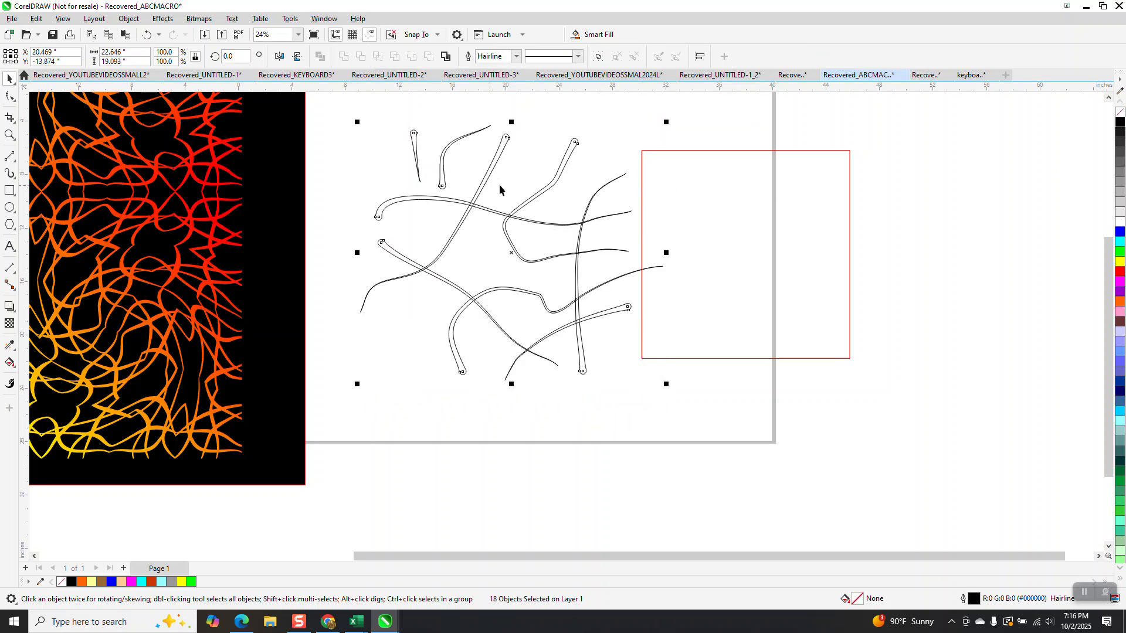
click(129, 19)
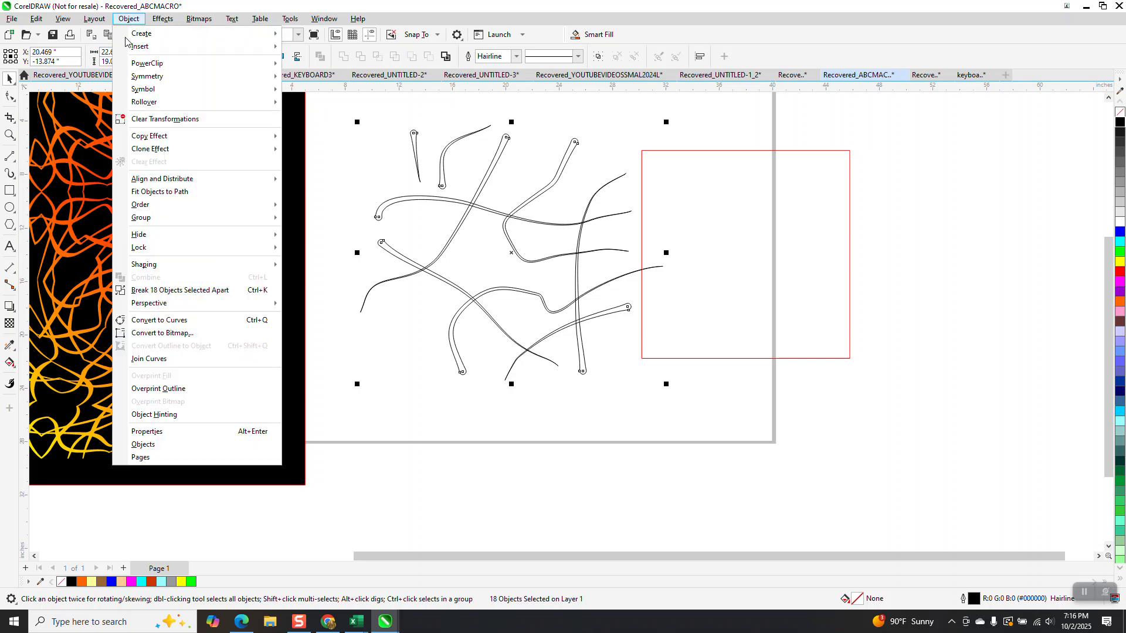
click(191, 290)
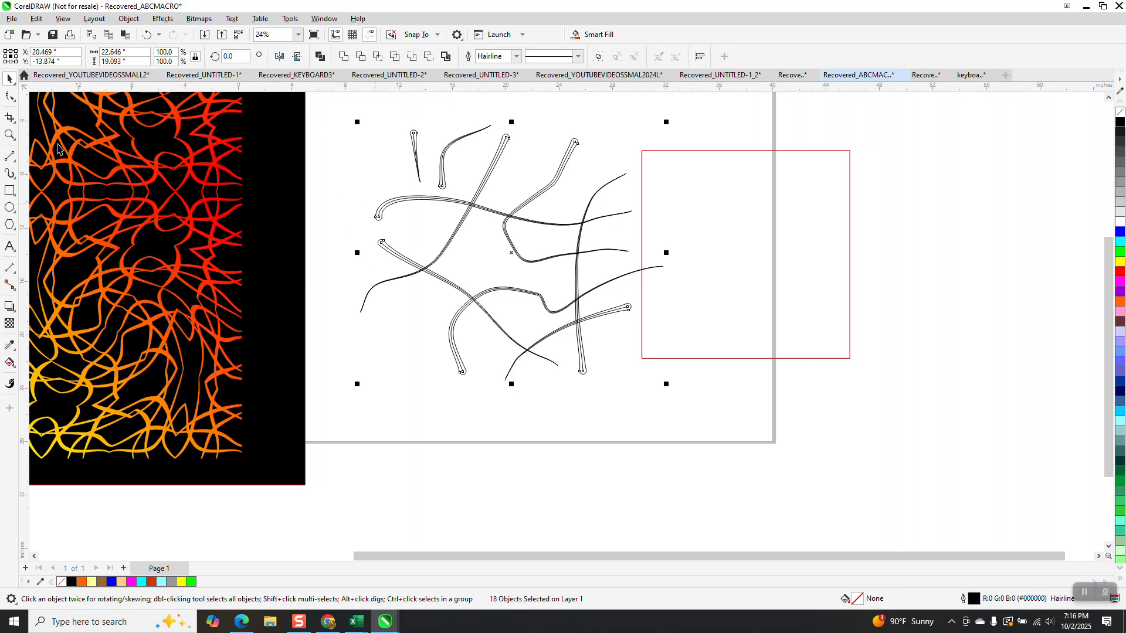
Delete the centre lines inside the five upper strokes, keeping their outlines.
click(10, 134)
drag(405, 120, 583, 261)
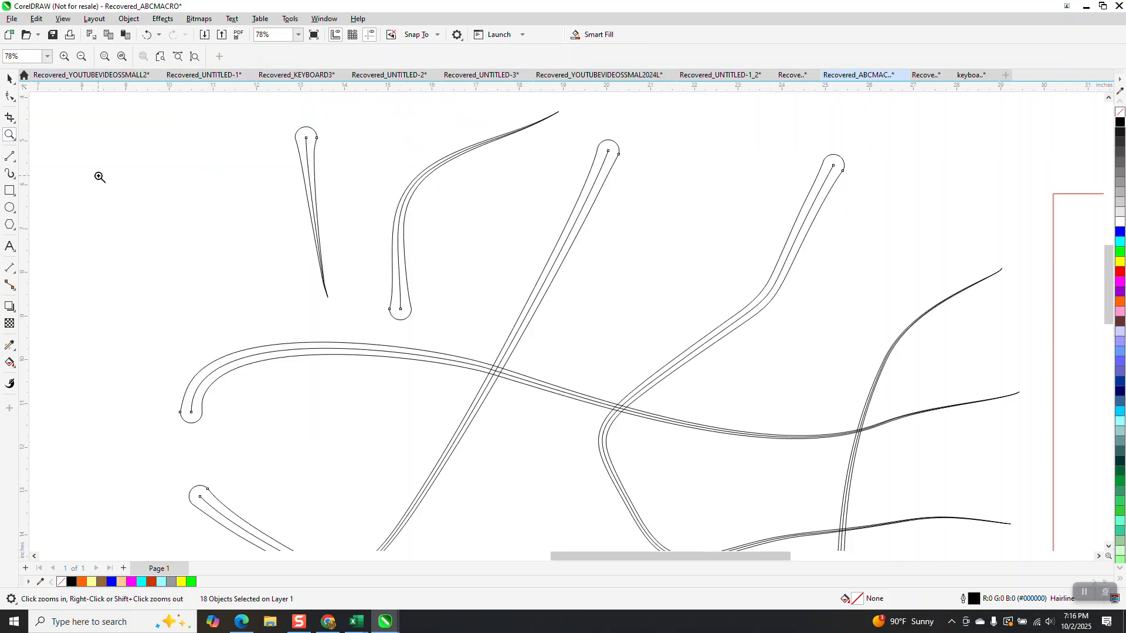
click(10, 78)
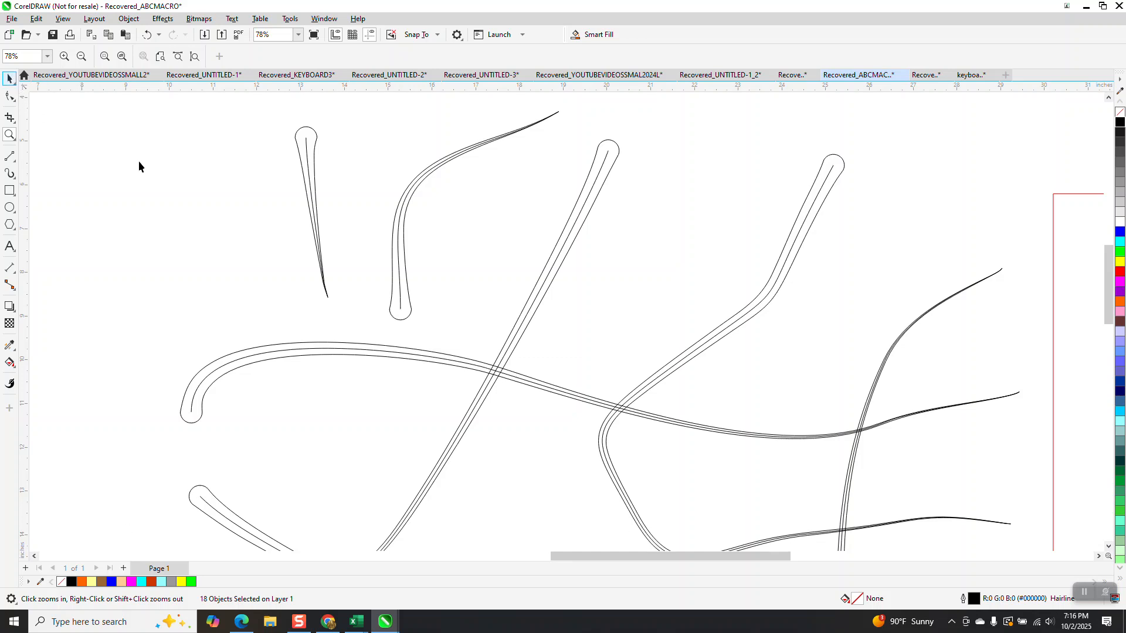
click(306, 144)
click(430, 221)
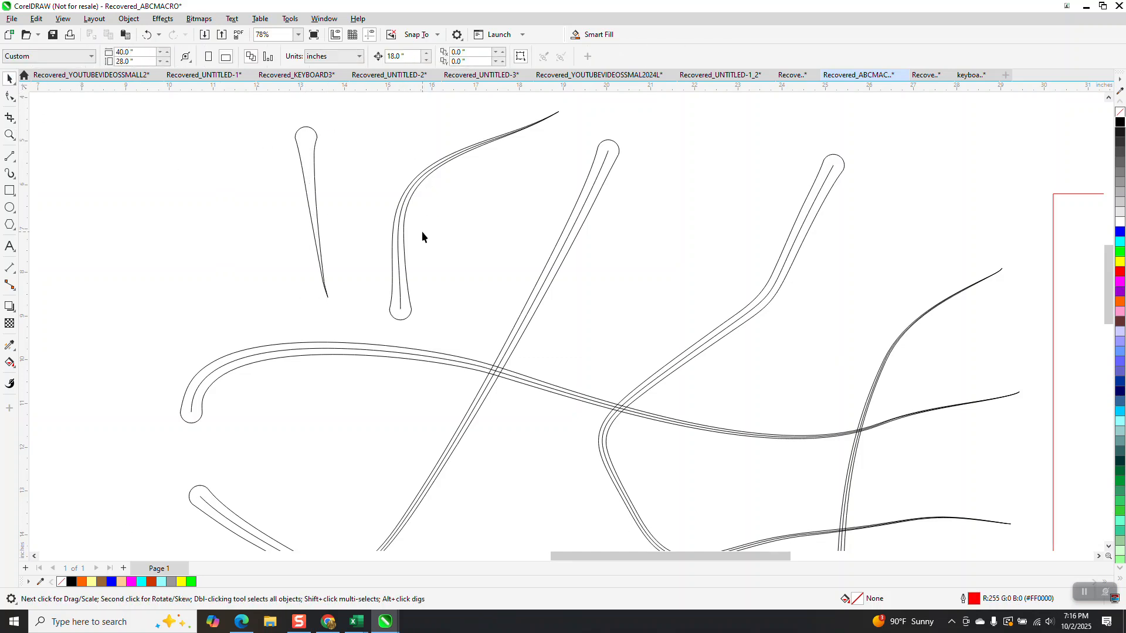
click(399, 310)
click(534, 245)
click(605, 157)
key(Delete)
click(830, 175)
key(Delete)
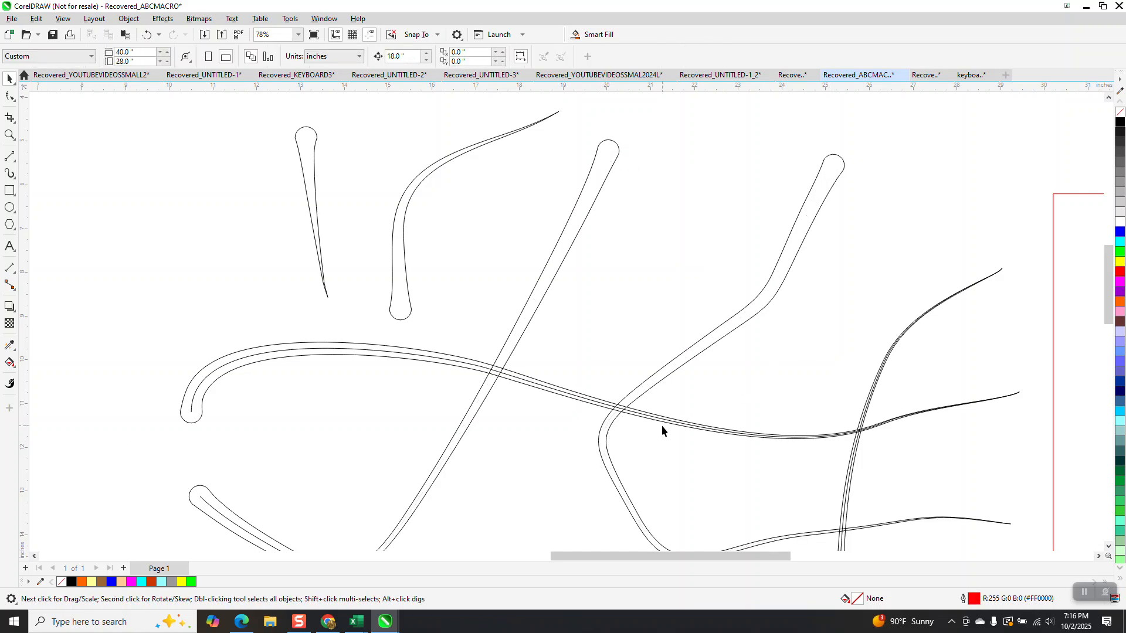
click(584, 402)
key(Delete)
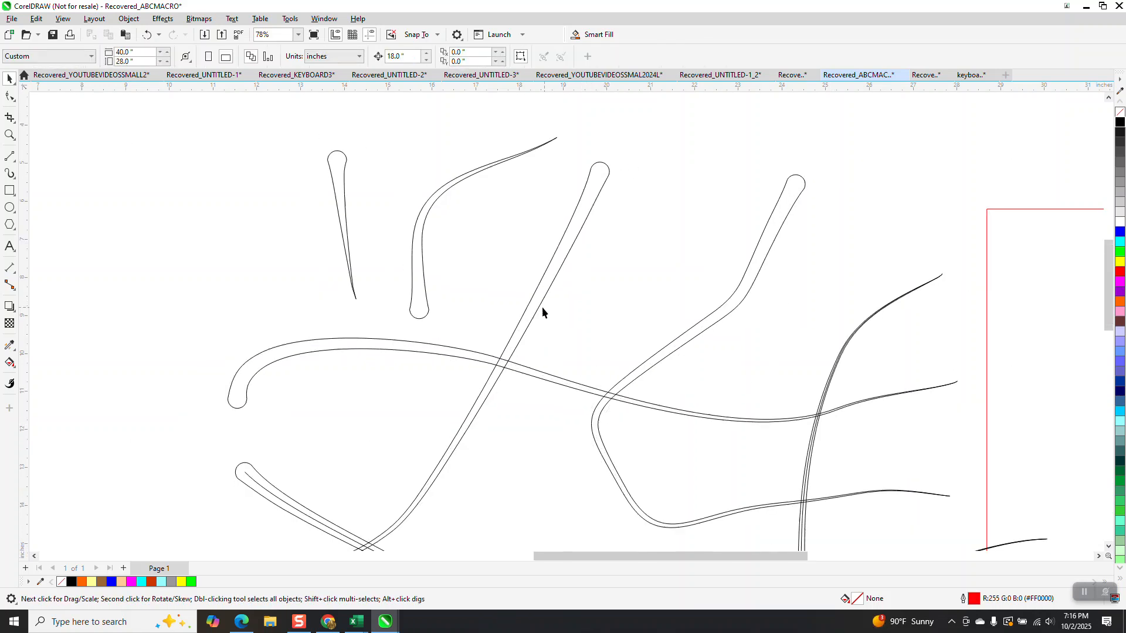
Delete the remaining centre lines inside the four lower strokes, keeping their outlines.
scroll(539, 311, down, 2)
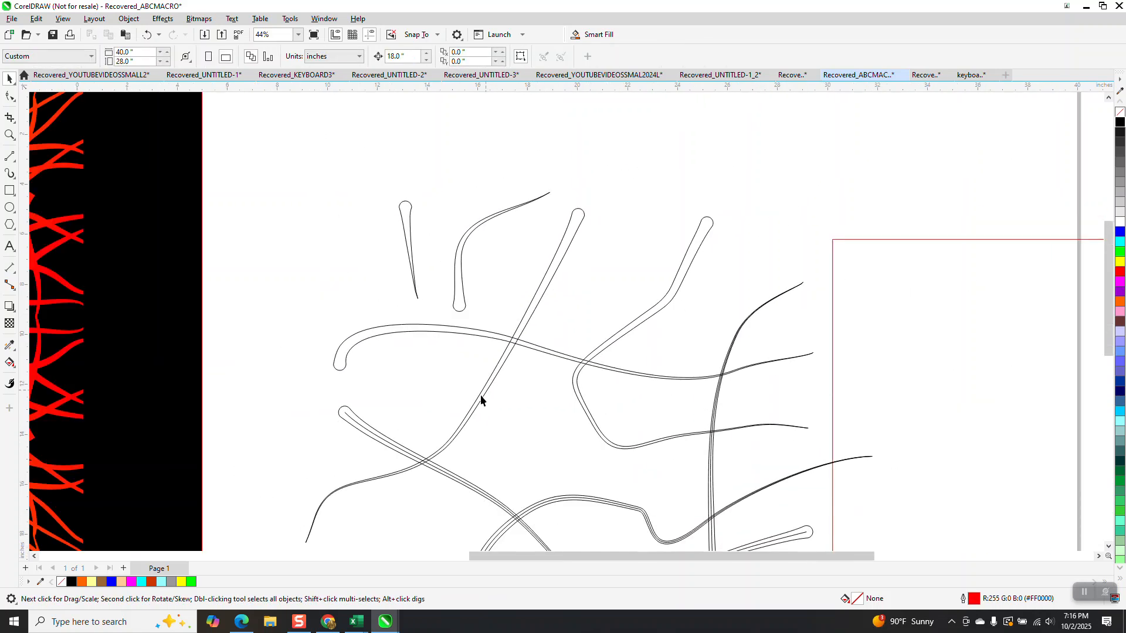
click(348, 421)
key(Delete)
click(596, 503)
key(Delete)
scroll(526, 390, down, 3)
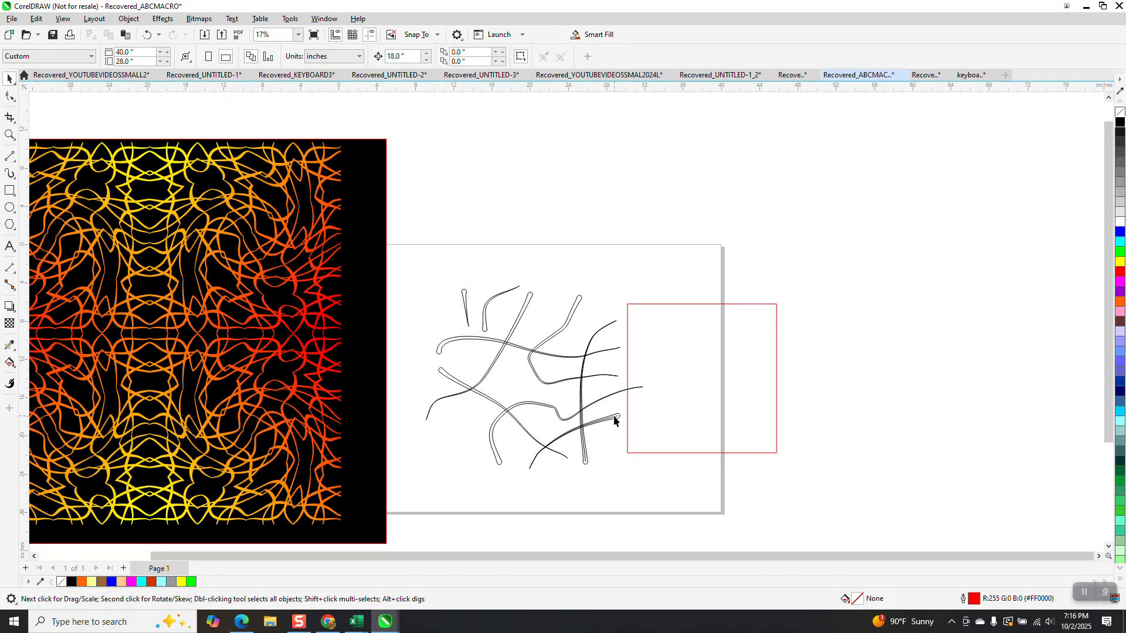
click(584, 463)
key(Delete)
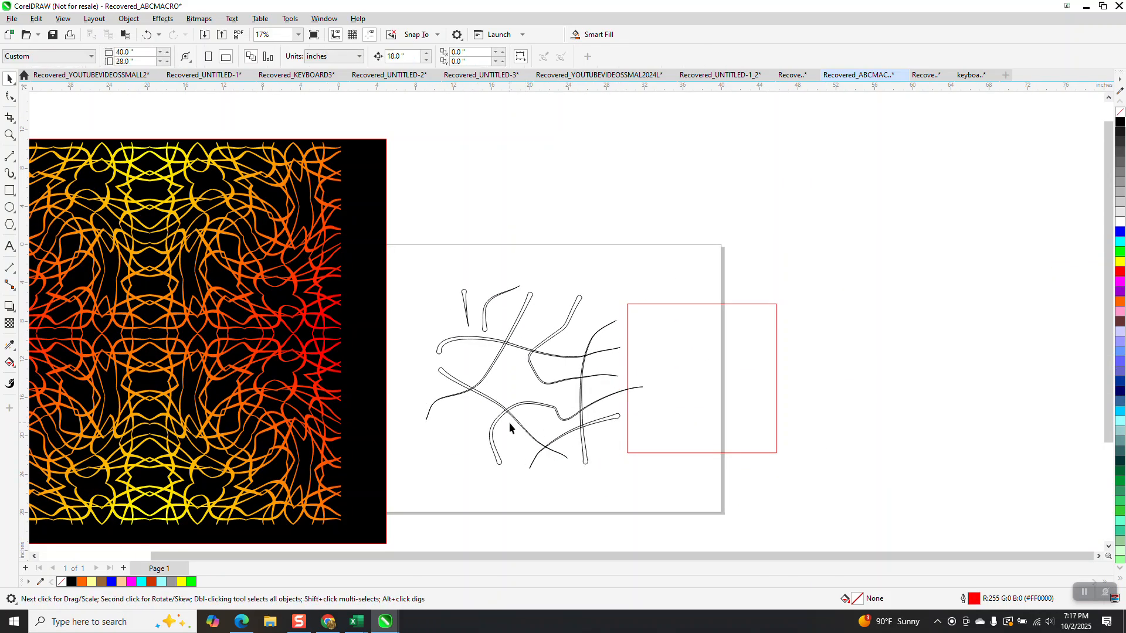
Centre the red square on the page and shift it 36 inches right, clear of the curves.
click(9, 135)
drag(446, 272, 707, 511)
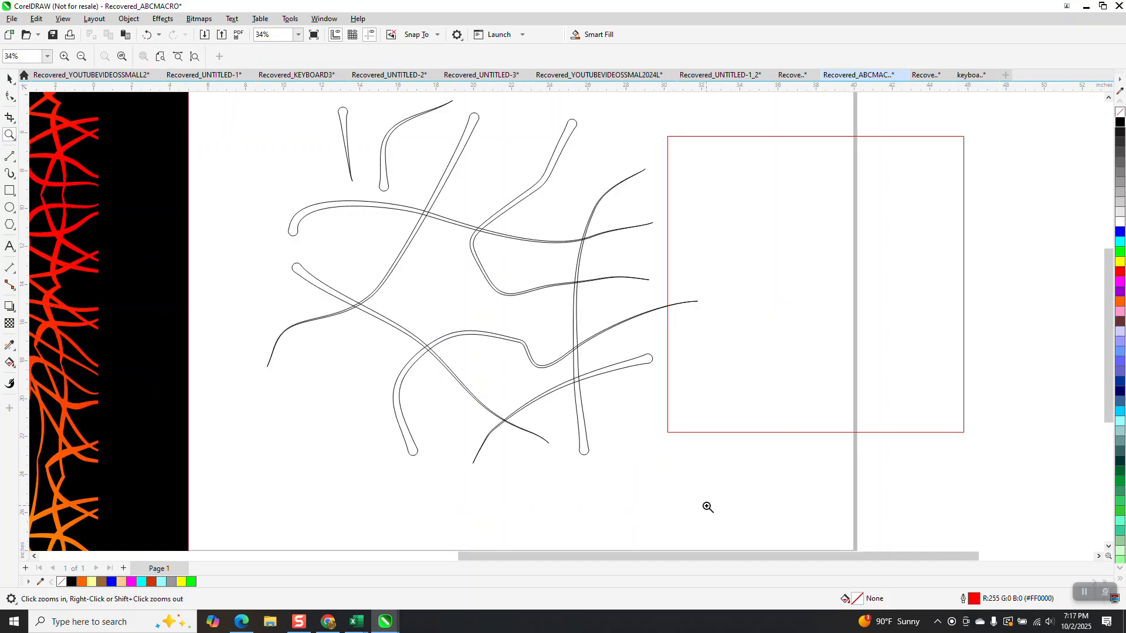
right_click(587, 355)
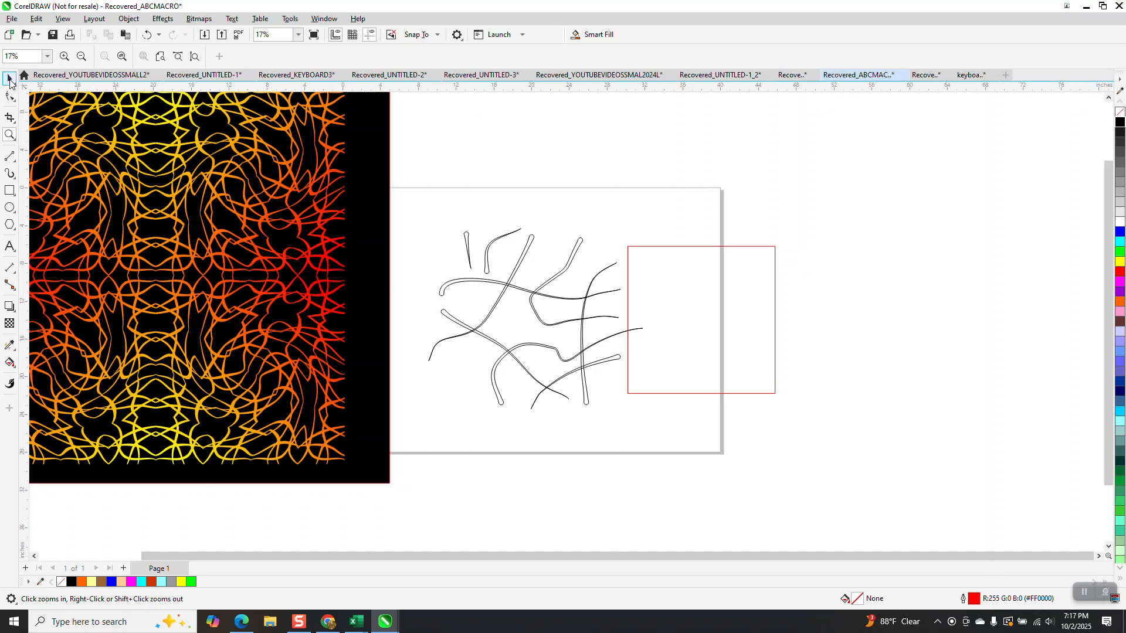
click(10, 80)
click(721, 312)
key(p)
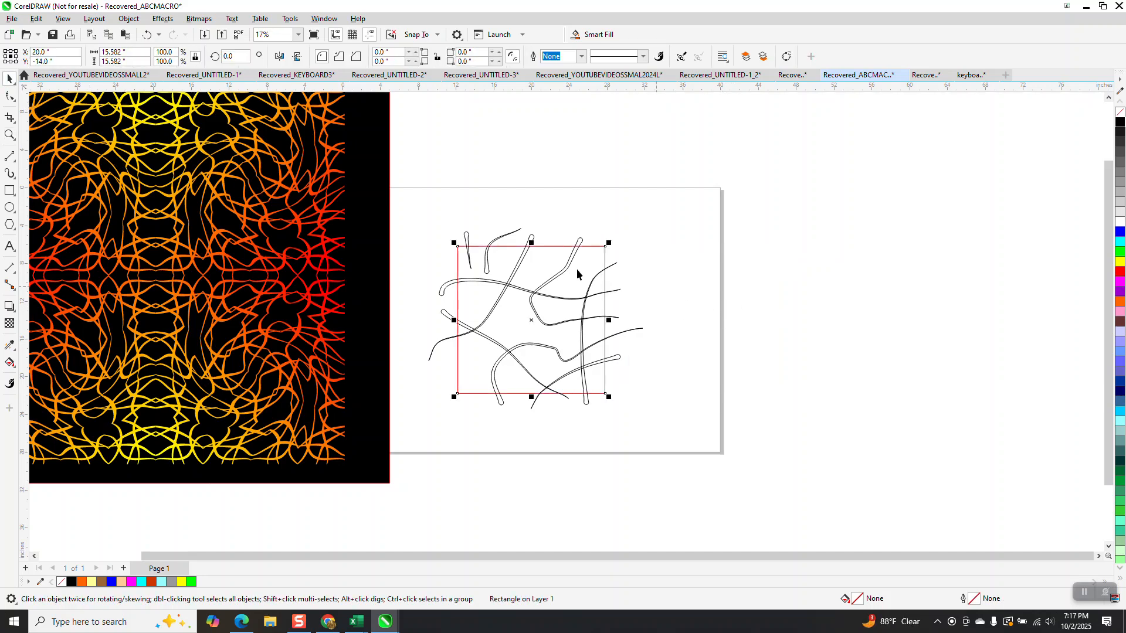
key(Right)
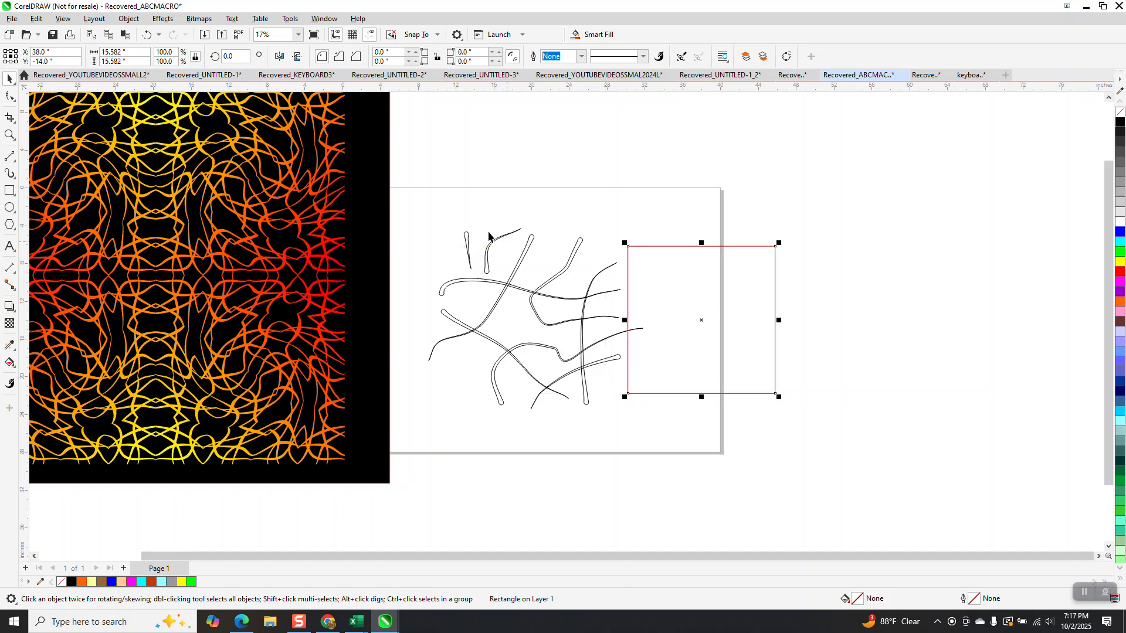
key(Right)
Group the nine stroke outlines and move the red square 36 inches left, back over them.
drag(407, 198, 670, 432)
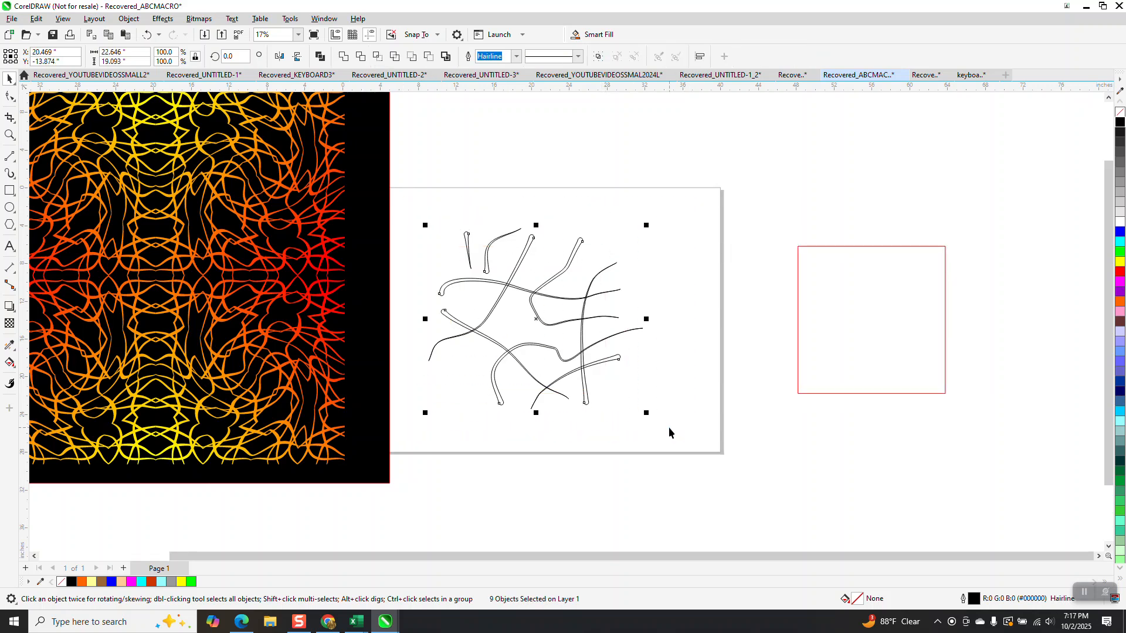
click(944, 327)
key(Left)
key(Left)
Intersect the grouped strokes with the square and move the resulting red curves 36 inches right.
mouse_move(414, 189)
mouse_down()
mouse_move(568, 429)
mouse_move(711, 465)
mouse_up()
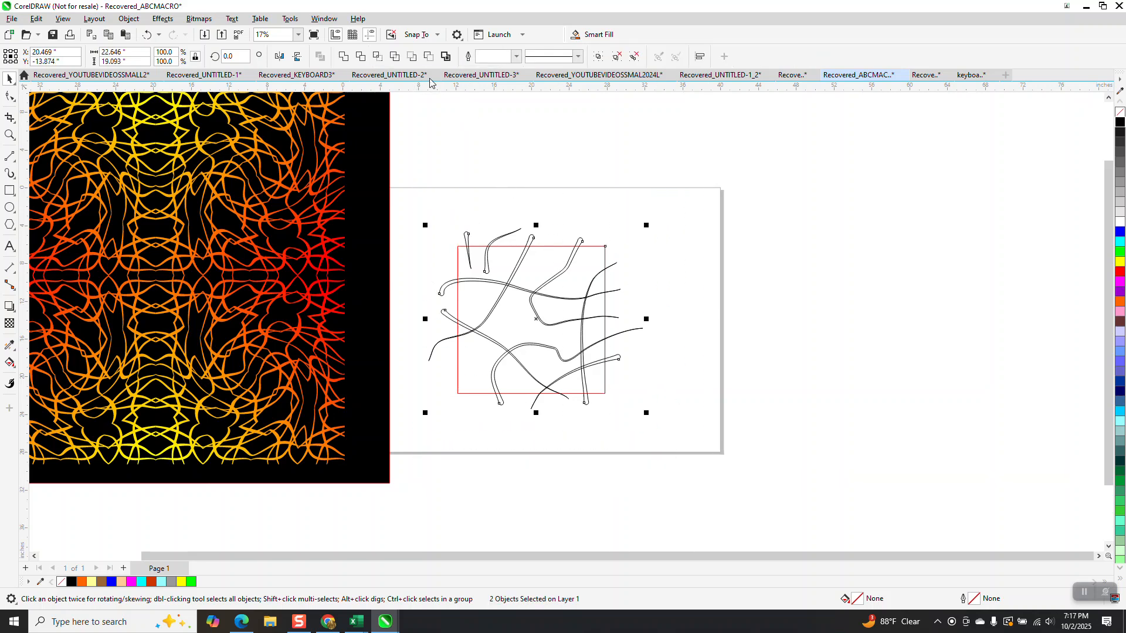
click(378, 57)
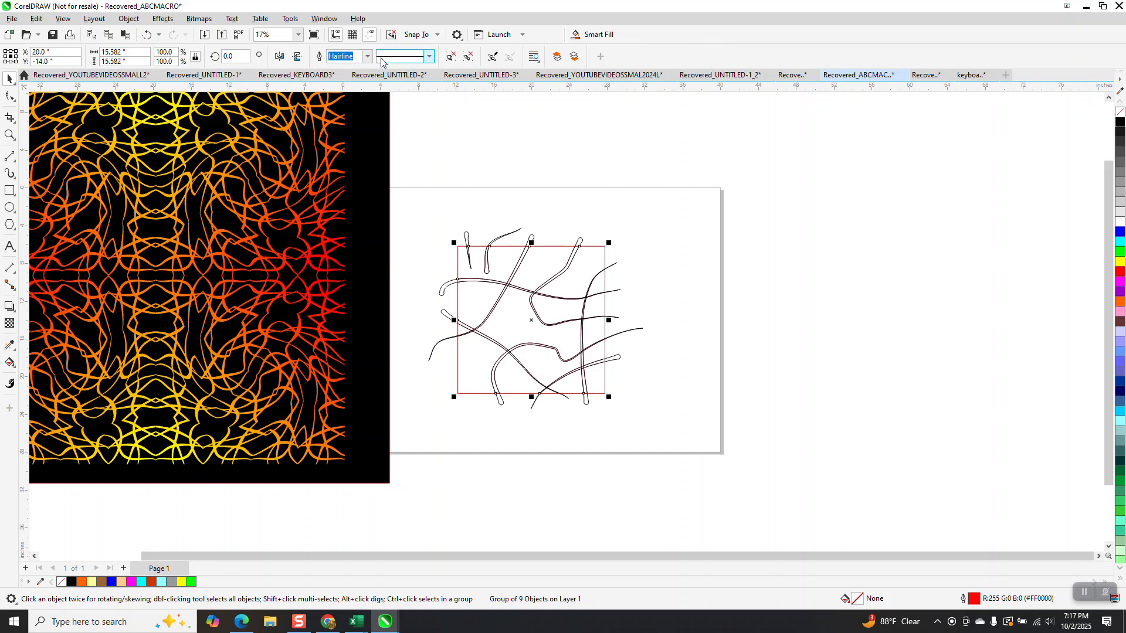
key(Right)
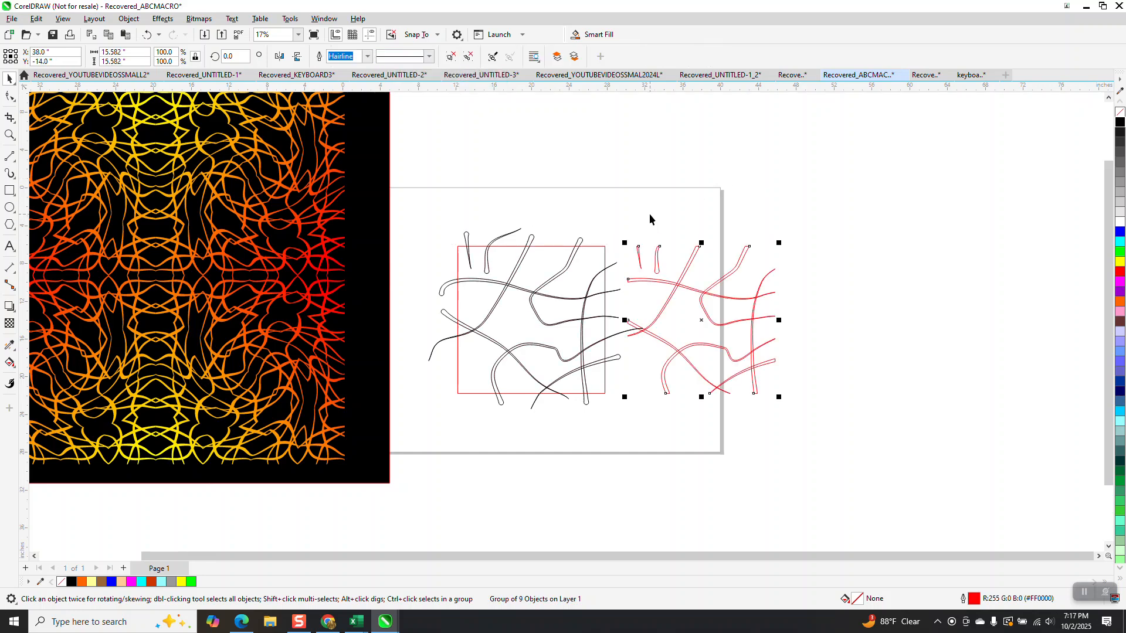
key(Right)
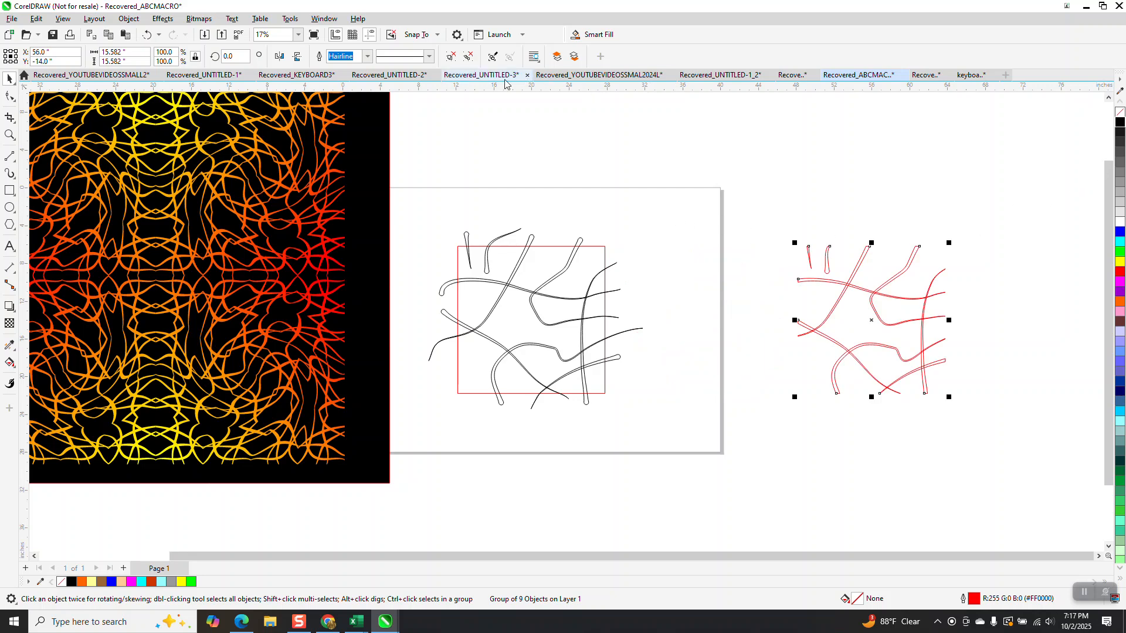
Ungroup the cropped red stroke outlines and combine them into a single curve.
drag(765, 216, 966, 420)
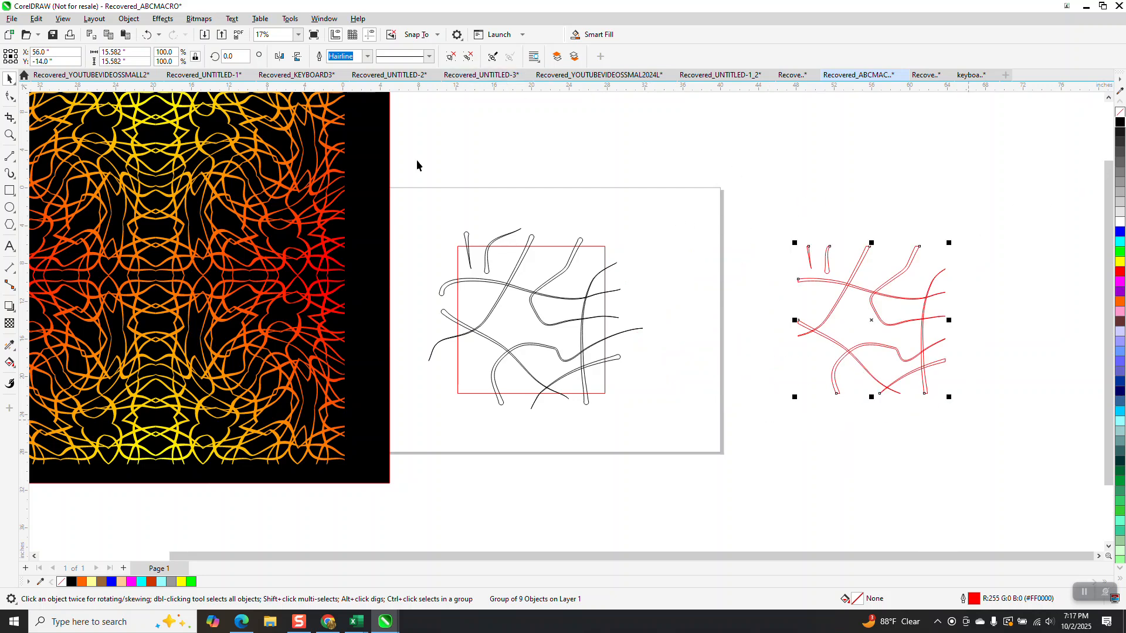
click(128, 18)
mouse_move(178, 219)
click(310, 232)
drag(770, 197, 1029, 446)
click(321, 56)
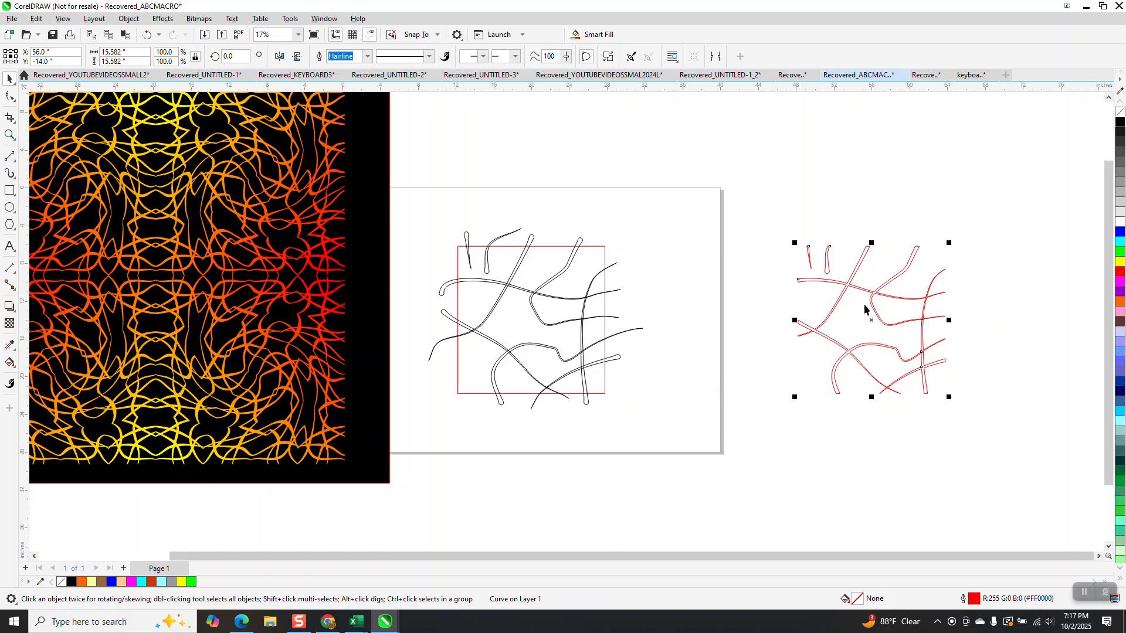
Undo the last merge of the red outlines and weld all nine cropped shapes into one curve.
click(10, 135)
drag(830, 264, 902, 318)
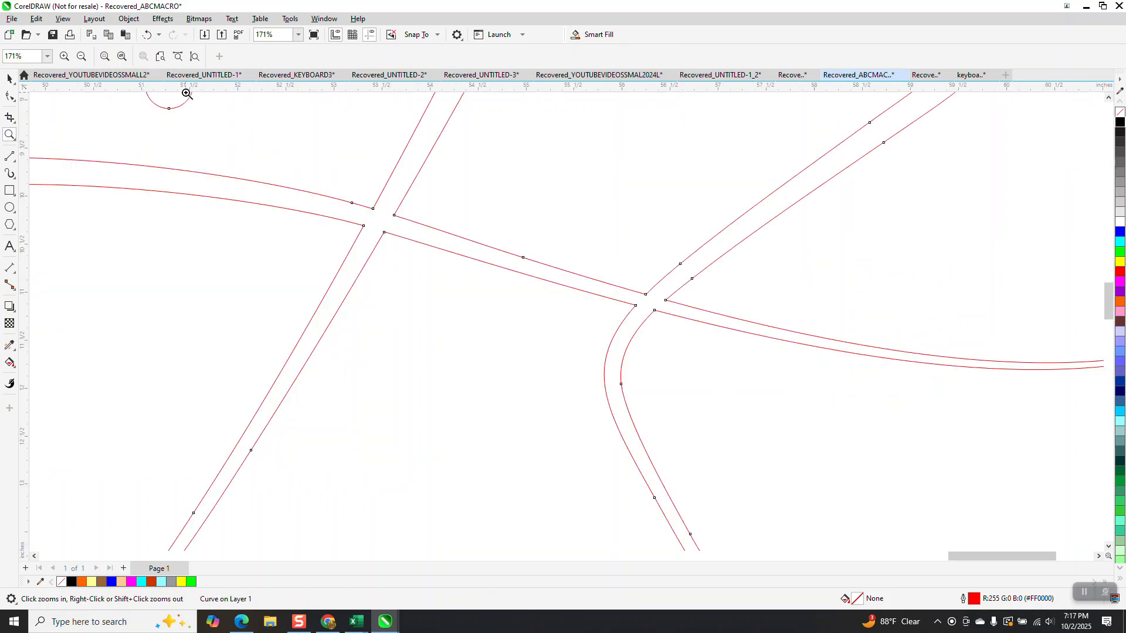
click(149, 35)
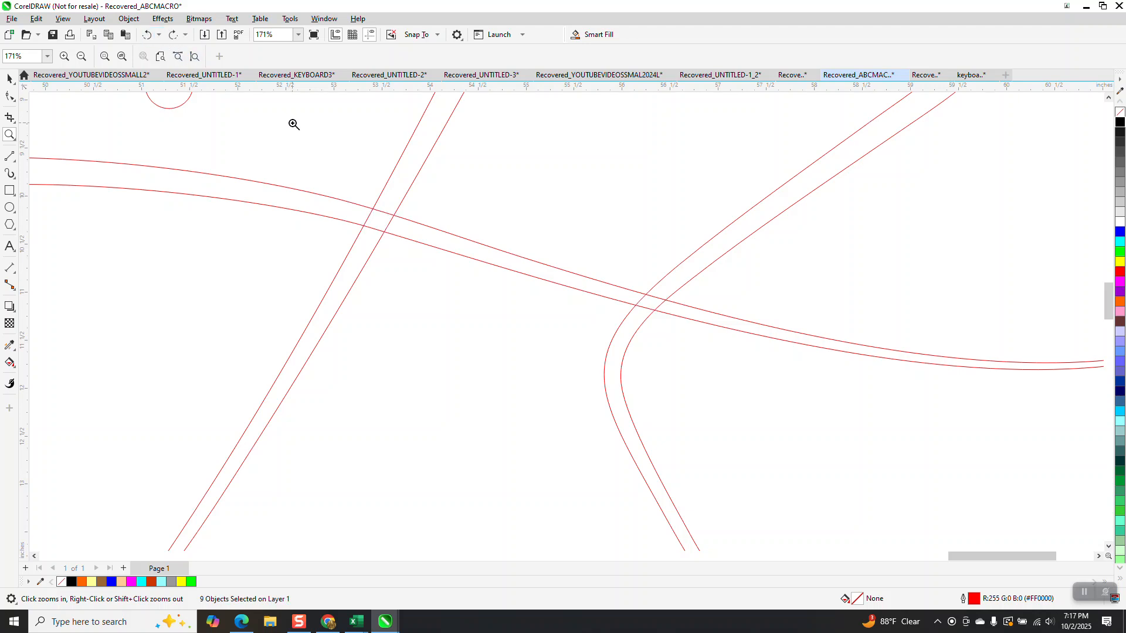
scroll(586, 289, down, 6)
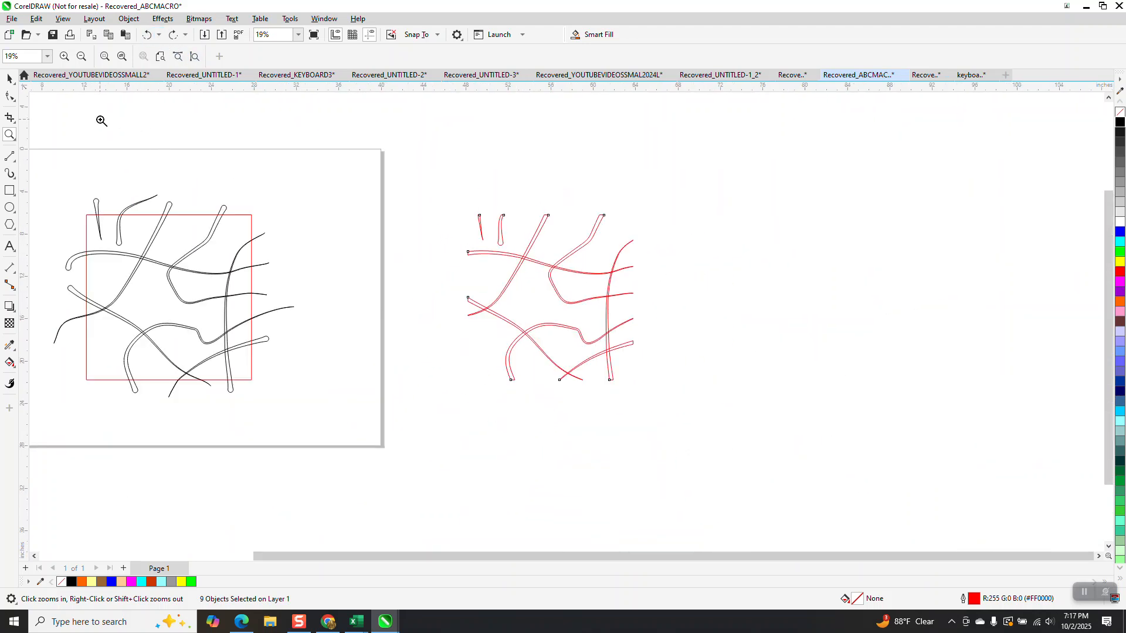
click(10, 78)
drag(443, 189, 667, 390)
click(344, 56)
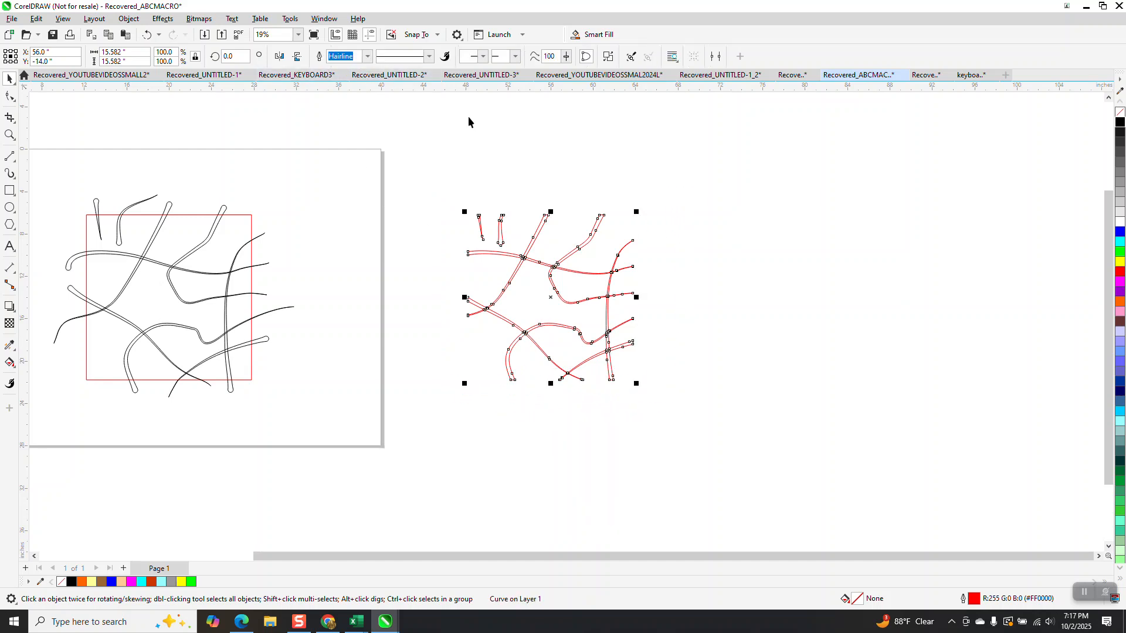
Resize the welded red curve proportionally to 5 inches wide and high.
scroll(448, 107, down, 1)
click(133, 52)
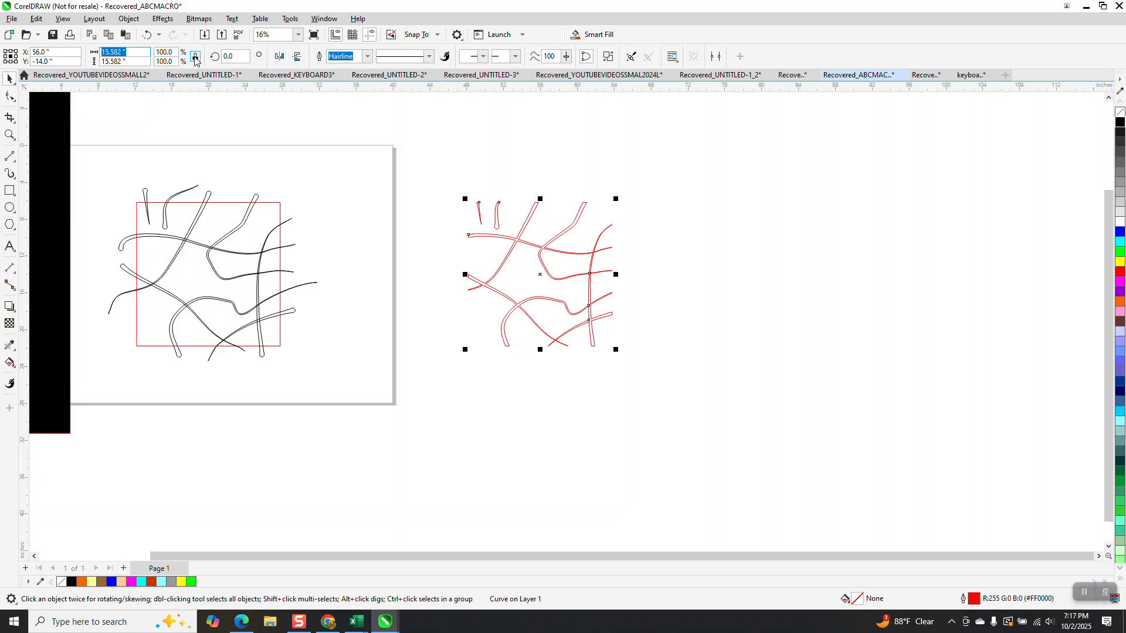
text(5)
key(Return)
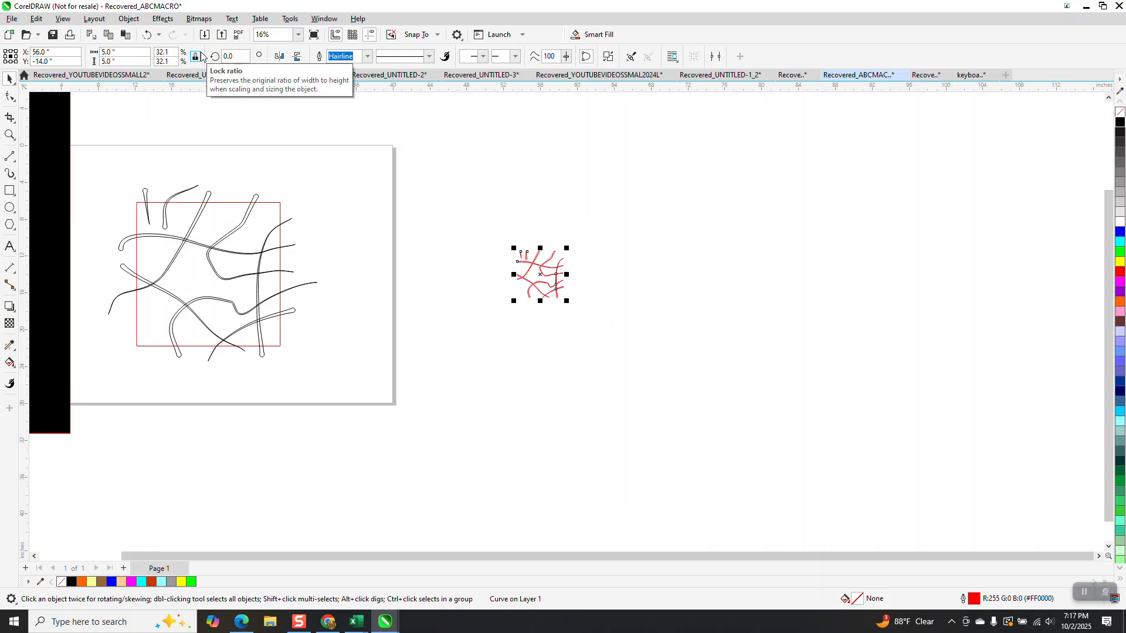
Try mirroring a copy of the 5-inch curve across its right edge, and delete the copy.
click(383, 107)
drag(405, 59, 370, 62)
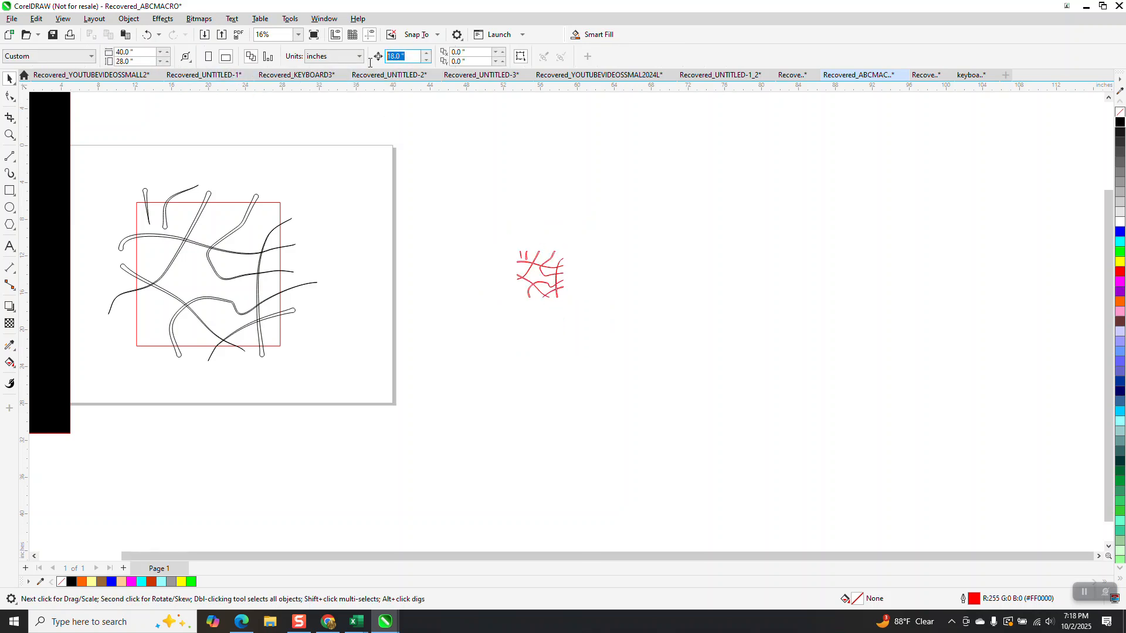
click(12, 136)
drag(516, 227, 591, 303)
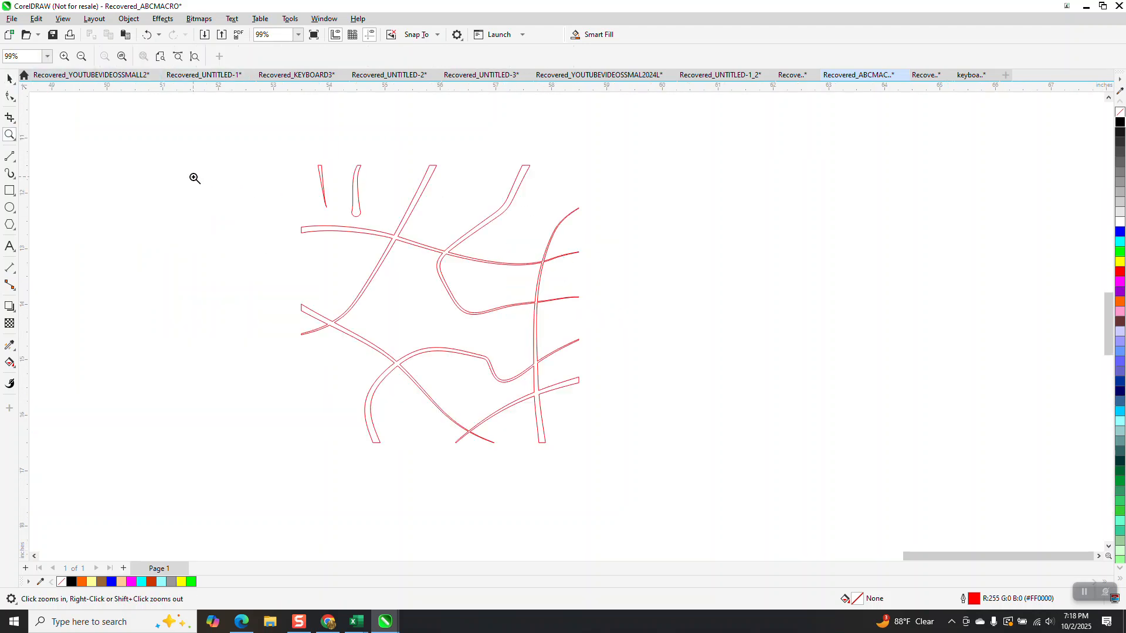
click(10, 78)
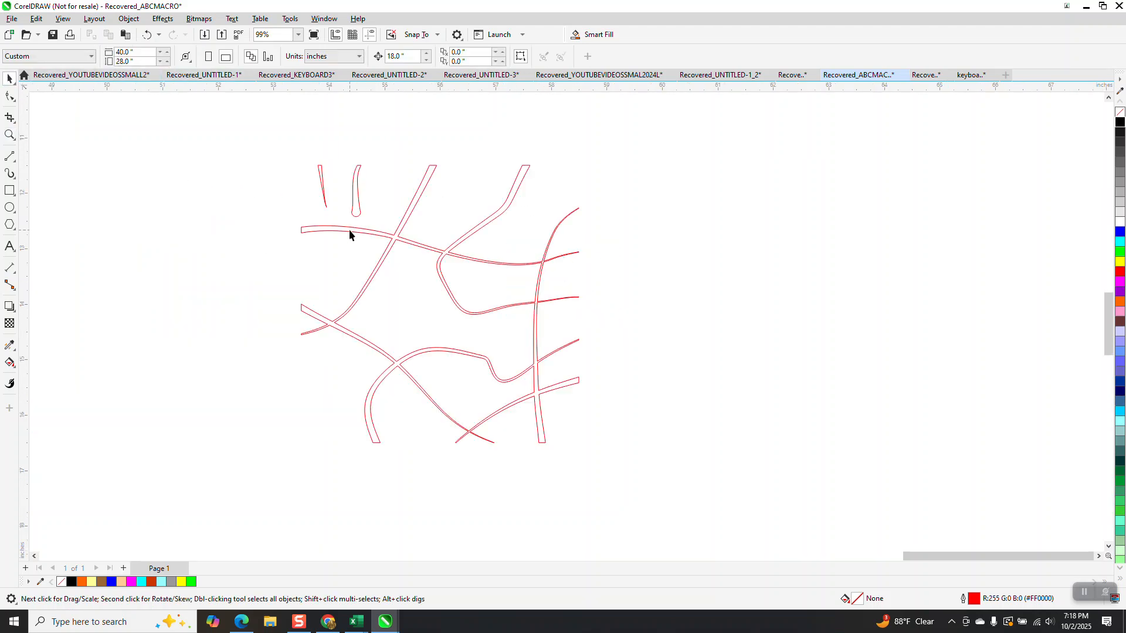
click(349, 230)
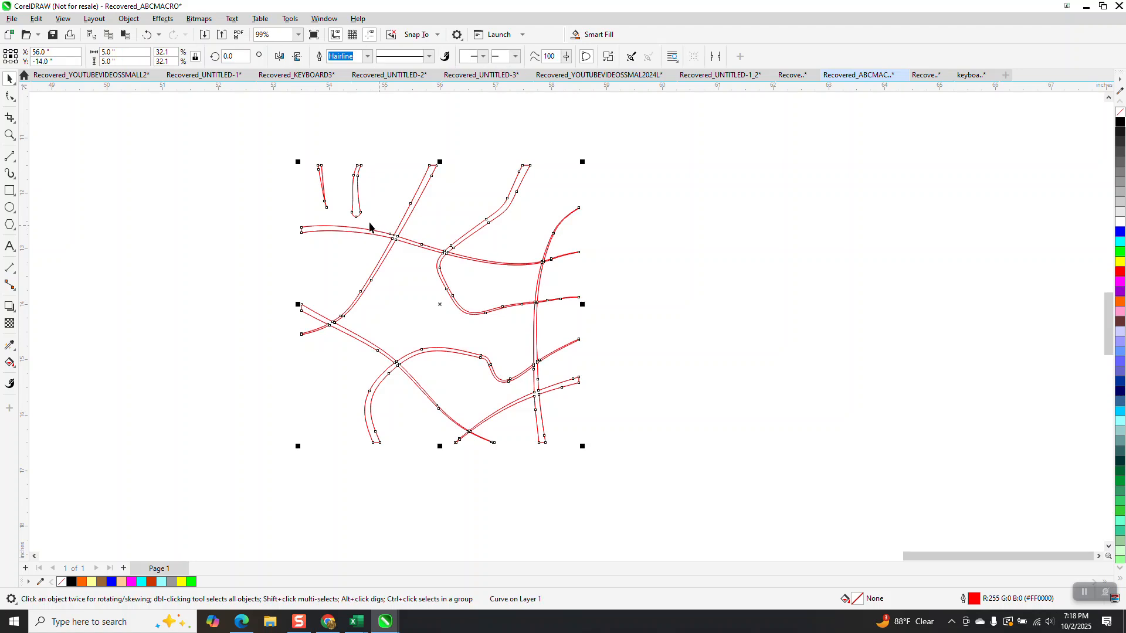
drag(299, 304, 581, 305)
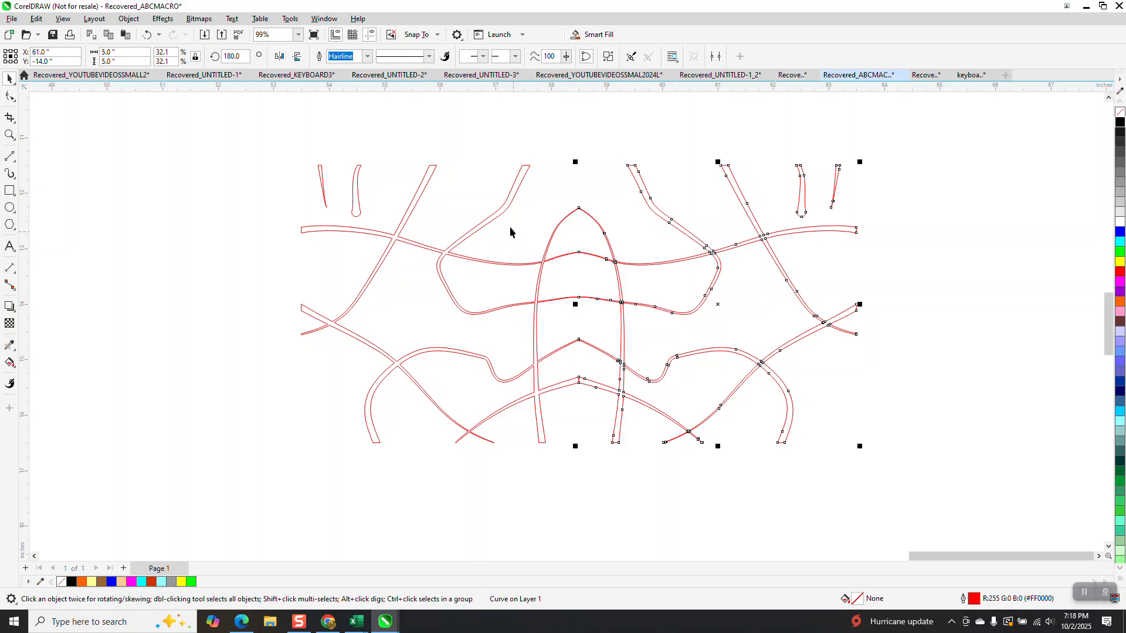
scroll(479, 191, down, 2)
scroll(556, 184, down, 1)
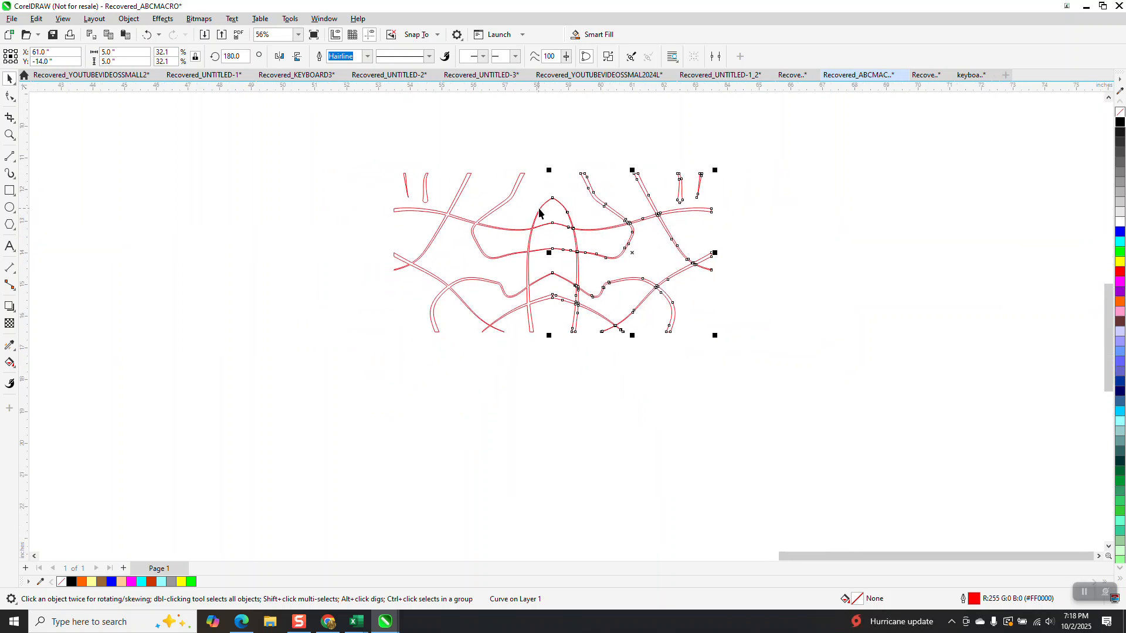
key(Delete)
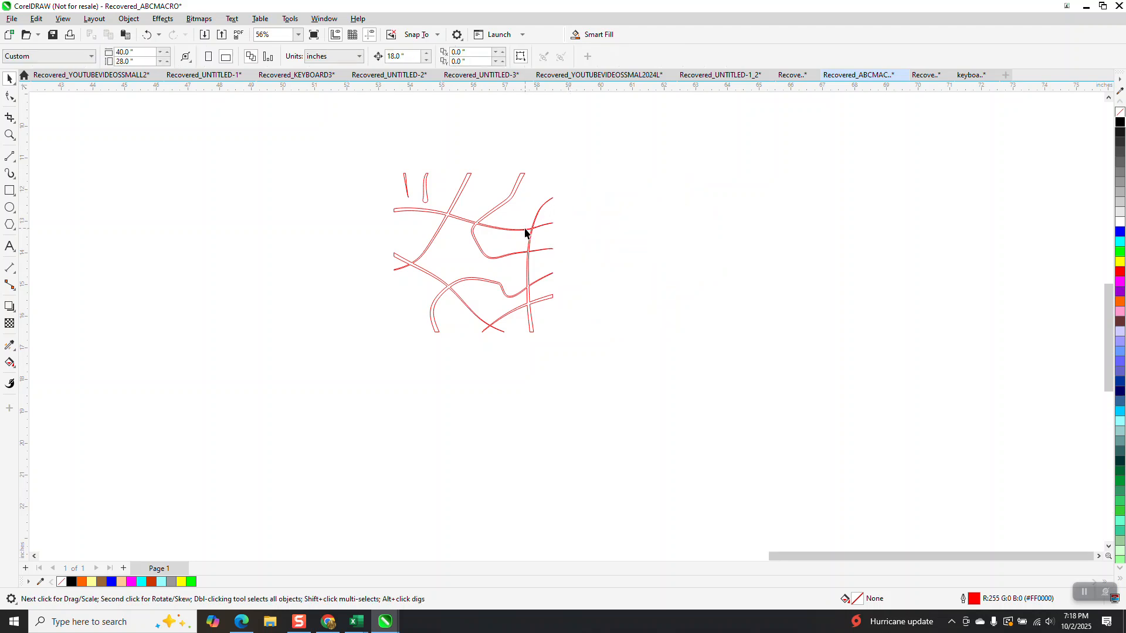
Duplicate the 5-inch curve and delete the distant duplicate.
click(511, 200)
key(ctrl+d)
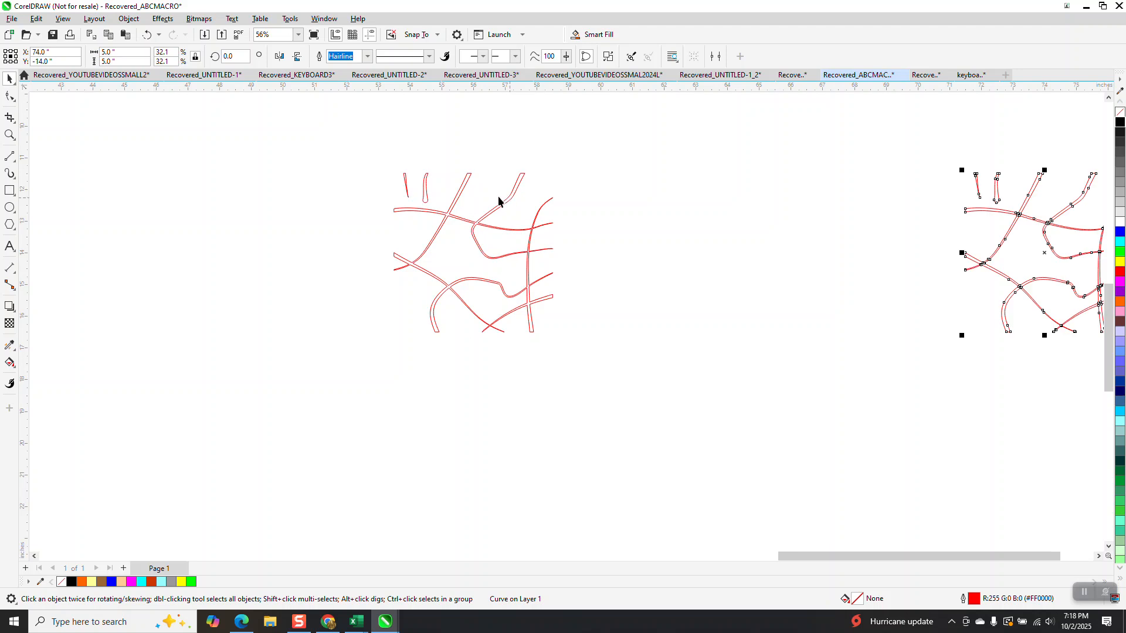
key(Delete)
Set the nudge distance to 5 inches and move the red curve one nudge to the right.
click(390, 56)
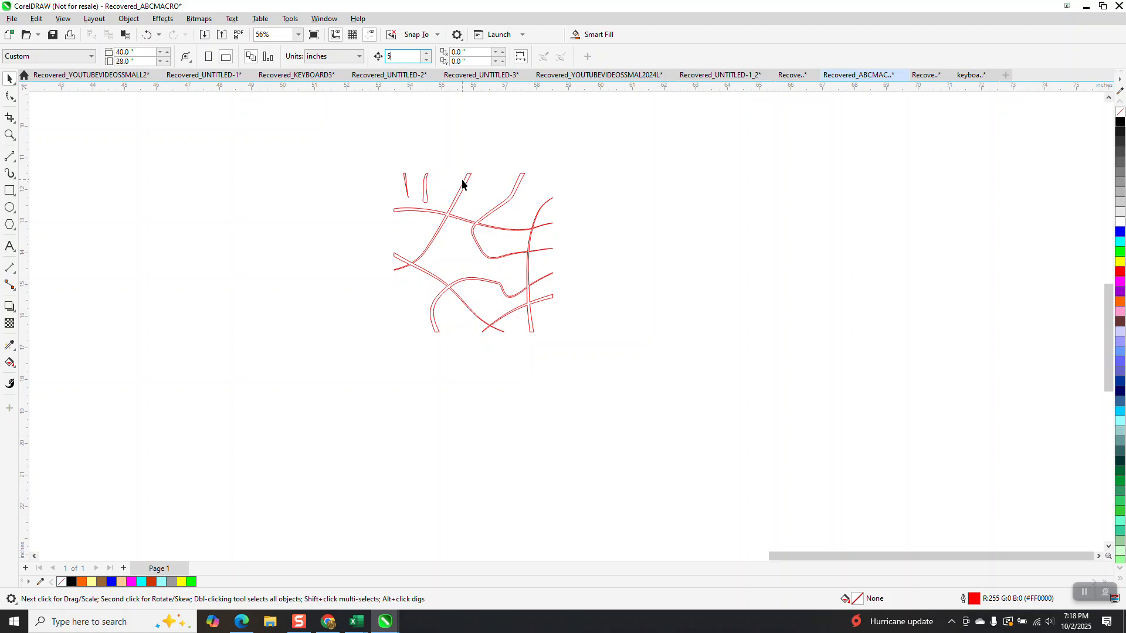
click(466, 185)
key(Right)
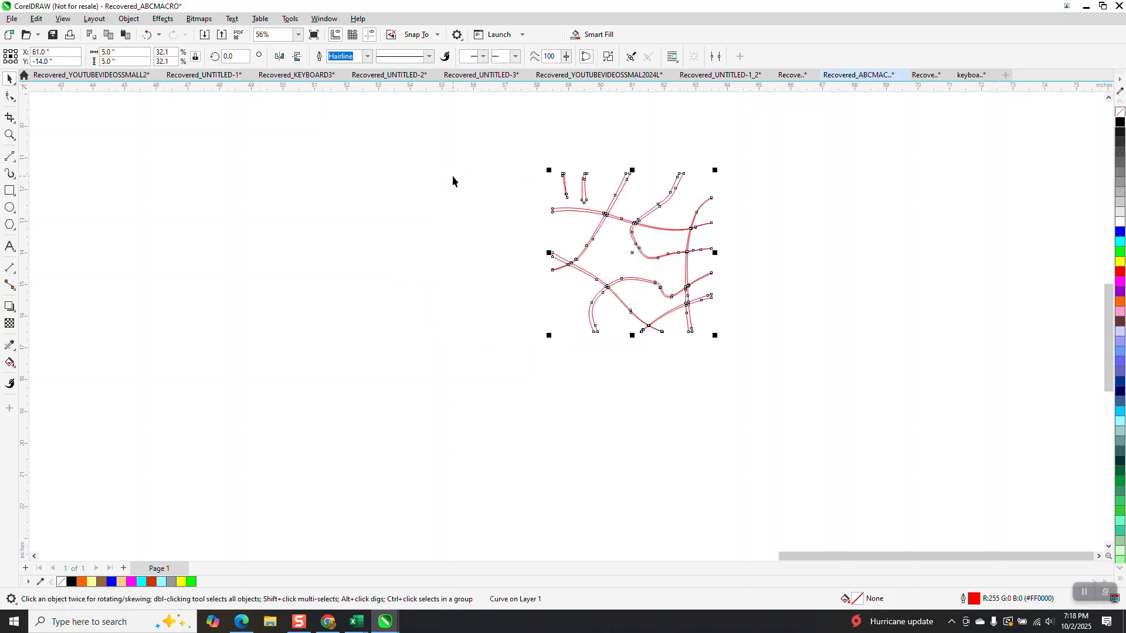
Try a duplicate of the curve directly beside it, 5 inches to the right, and remove it.
key(ctrl+d)
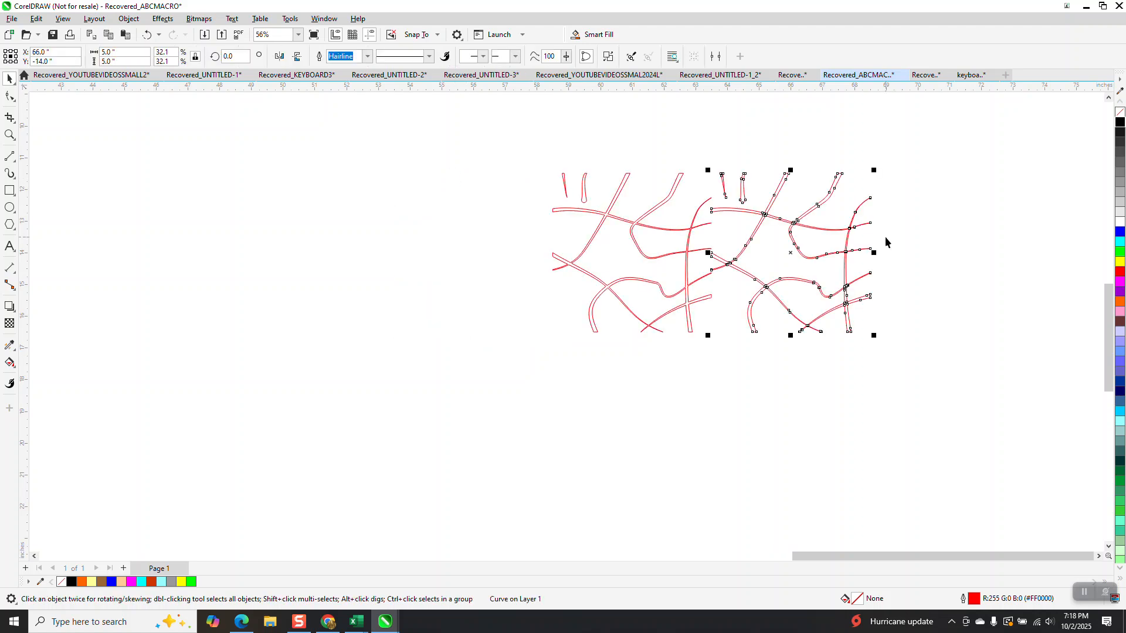
key(Delete)
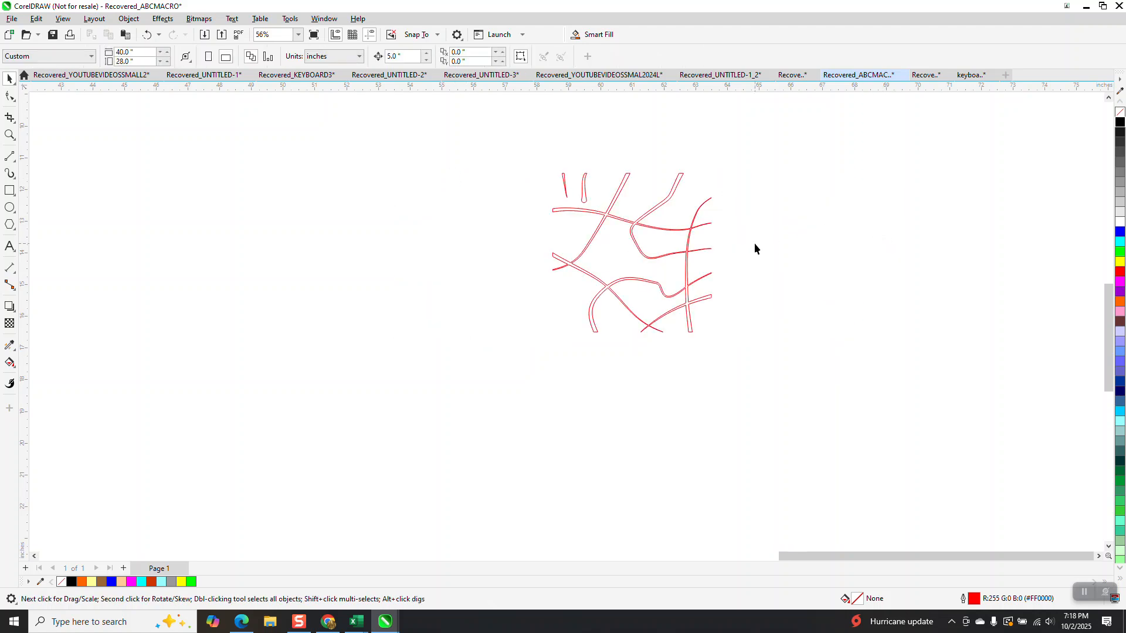
Mirror a copy of the curve to its left, and mirror a copy of that pair to the right for a four-tile row.
click(692, 232)
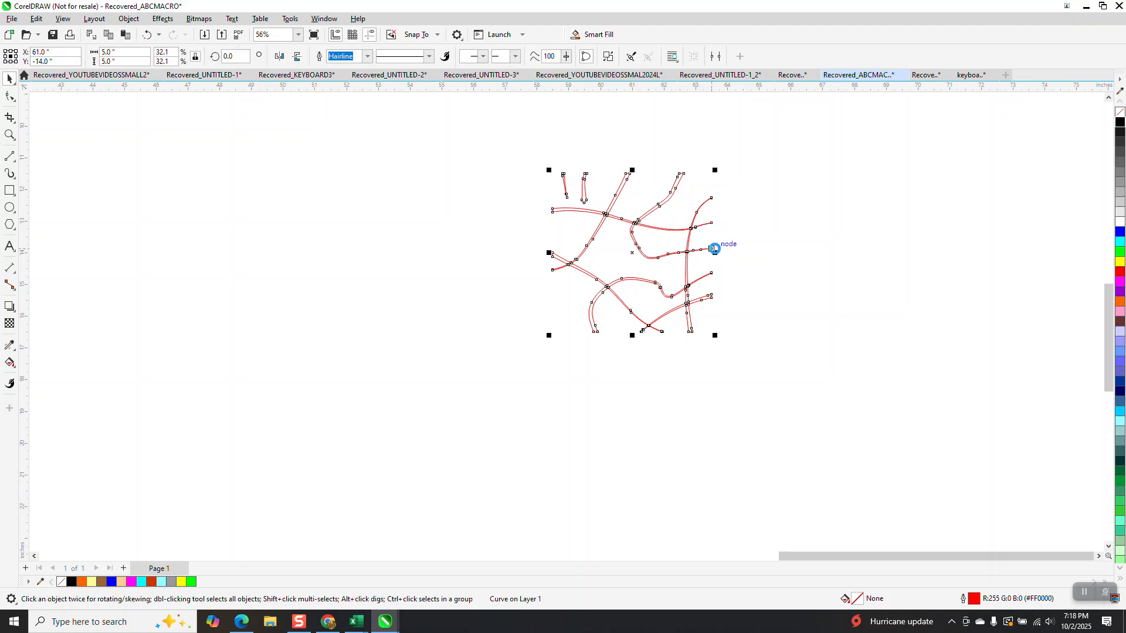
scroll(711, 244, up, 1)
drag(718, 254, 473, 254)
mouse_move(317, 144)
mouse_down()
mouse_move(335, 193)
mouse_move(769, 382)
mouse_up()
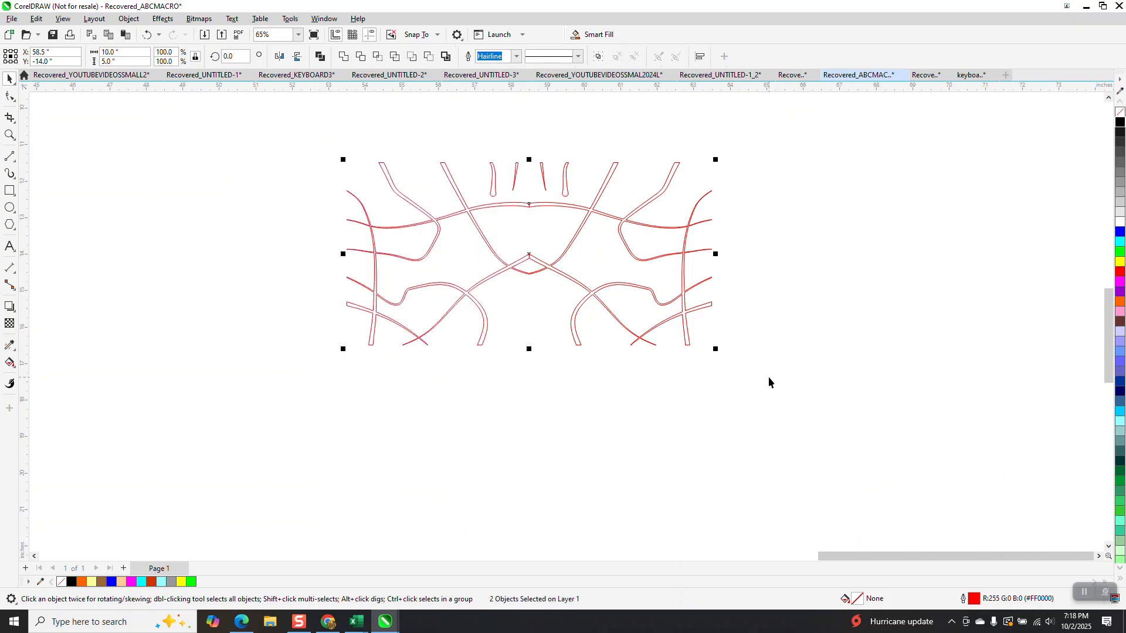
drag(344, 253, 757, 271)
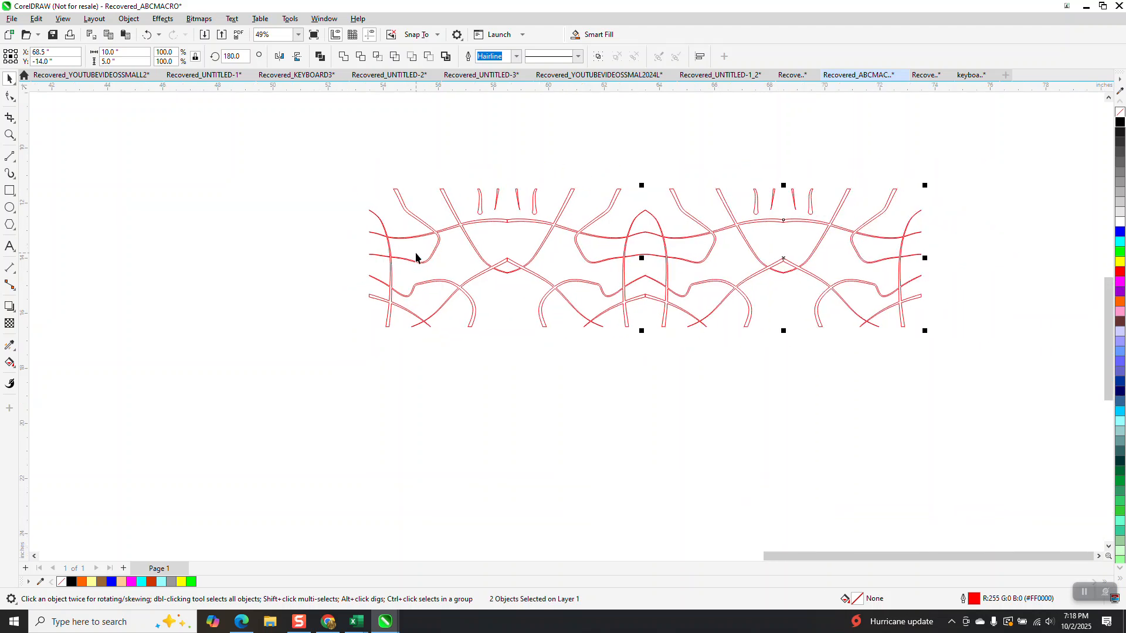
Mirror a copy of the whole four-tile row vertically so it sits directly below the original row.
scroll(416, 258, down, 1)
mouse_move(360, 186)
mouse_down()
mouse_move(892, 339)
mouse_move(896, 357)
mouse_up()
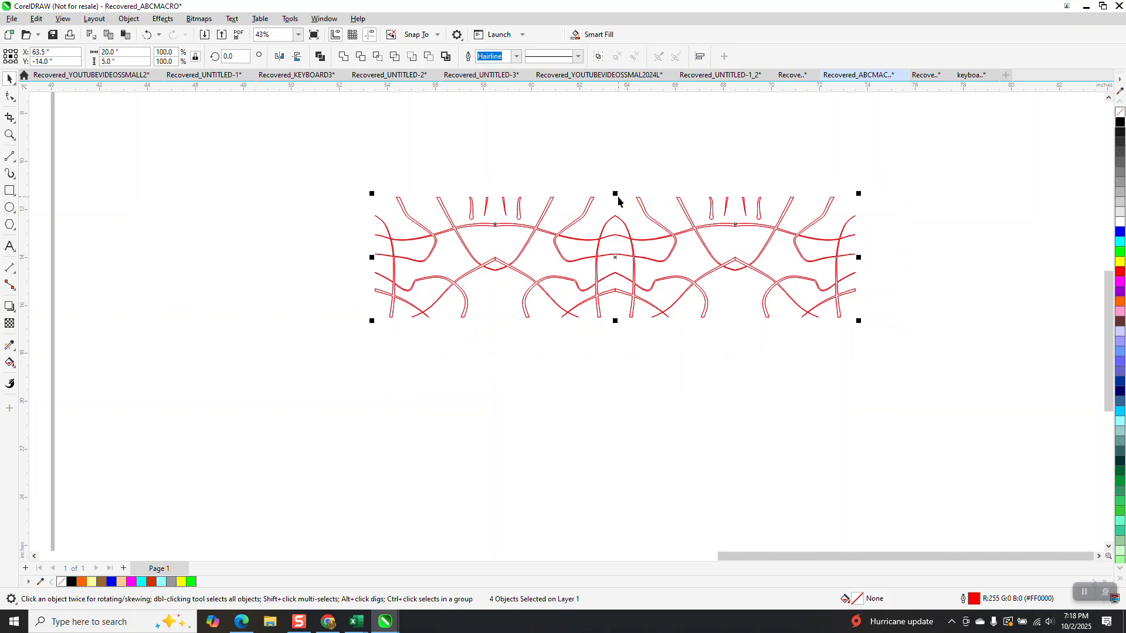
drag(615, 194, 627, 356)
right_click(627, 355)
scroll(522, 226, down, 2)
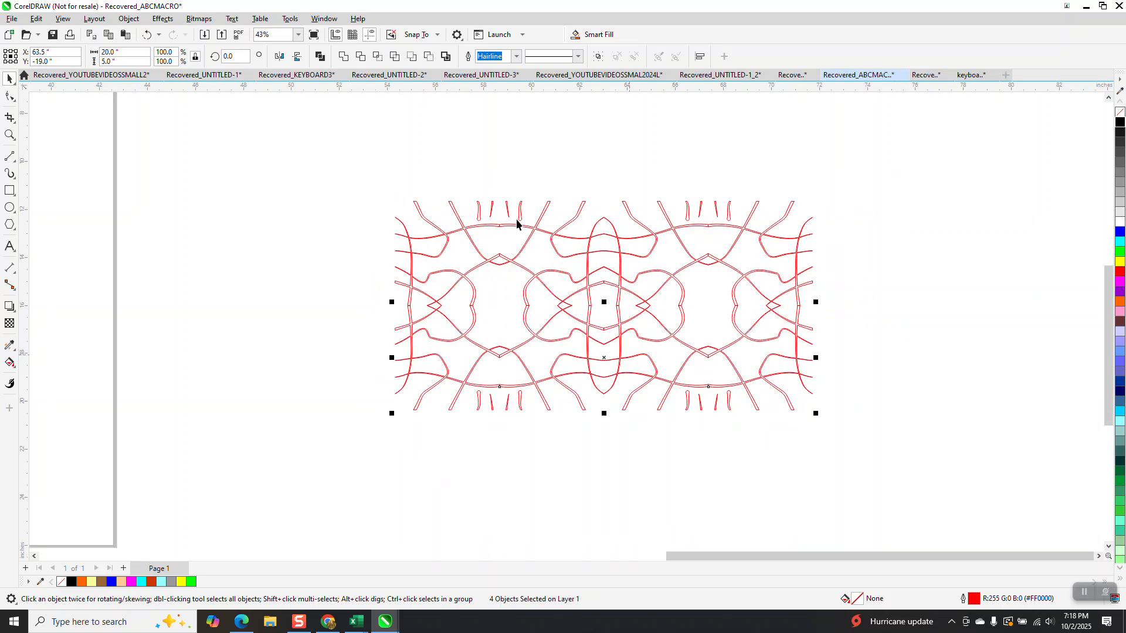
Try mirroring all eight ungrouped tiles downward, and step back to the two-row block.
drag(902, 466, 901, 466)
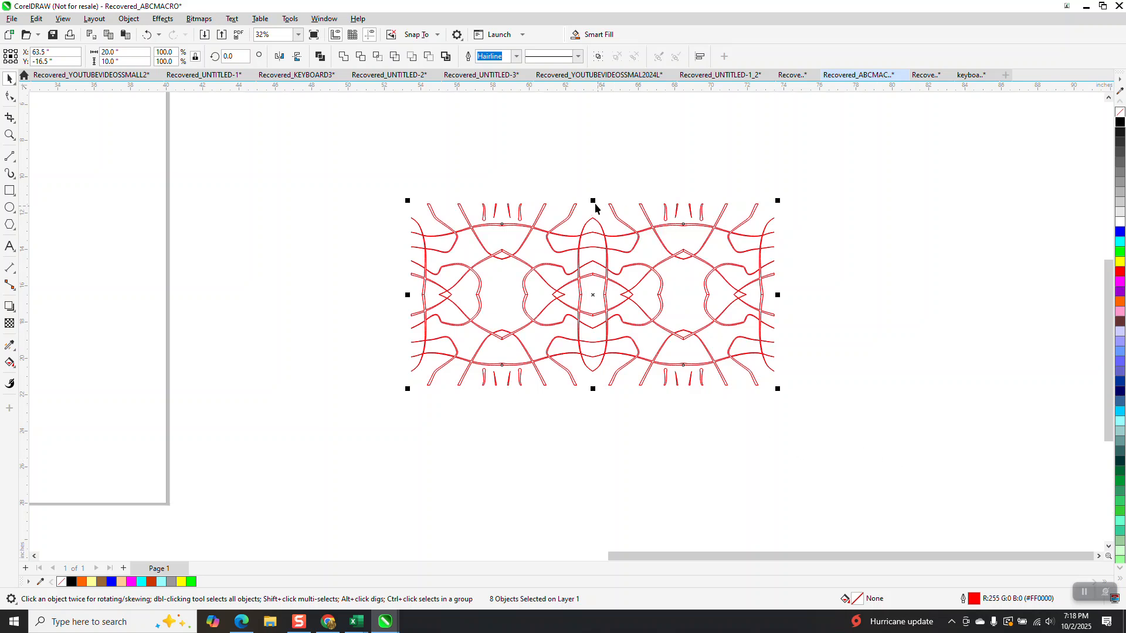
drag(592, 204, 625, 421)
click(146, 36)
click(146, 37)
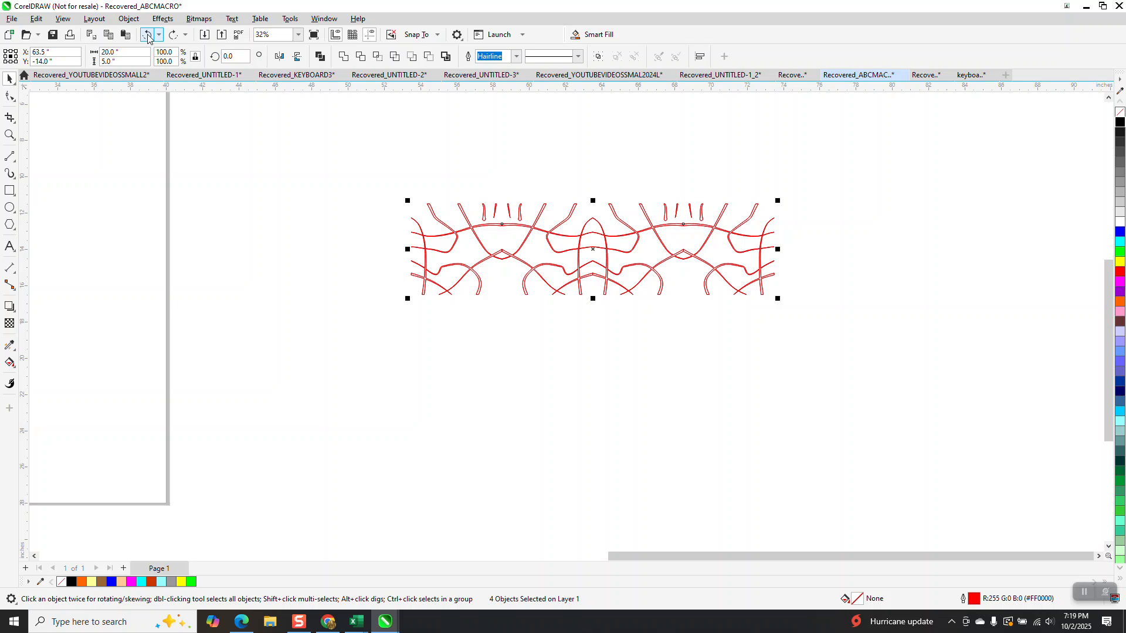
click(173, 35)
Group the eight tiles and mirror a copy of the group directly below to complete a 20-inch square.
drag(358, 167, 878, 448)
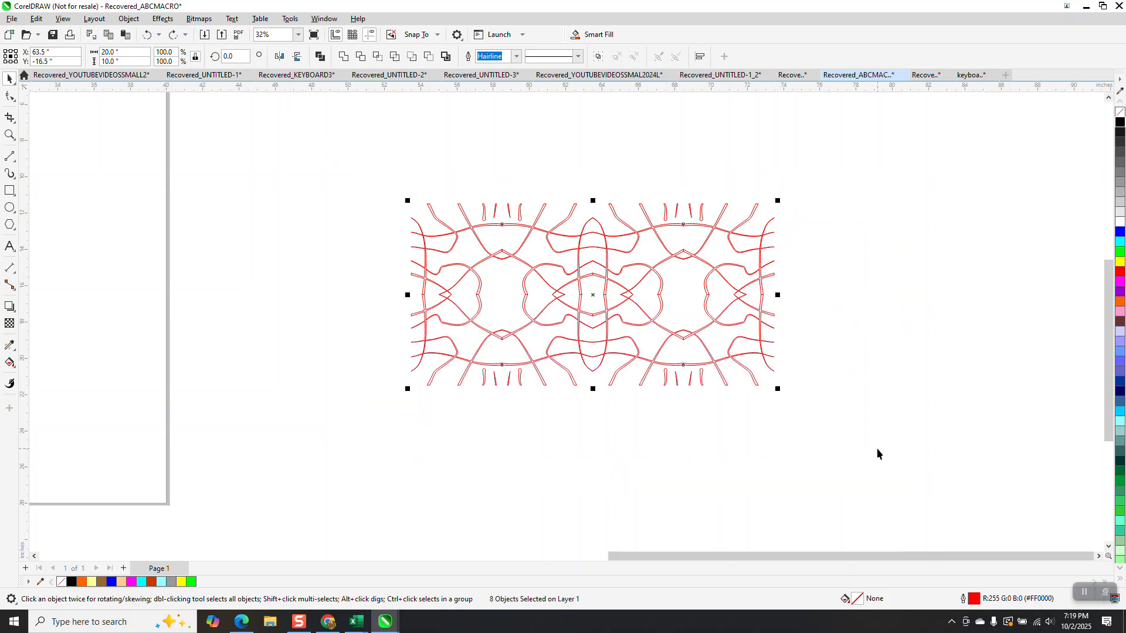
key(ctrl+g)
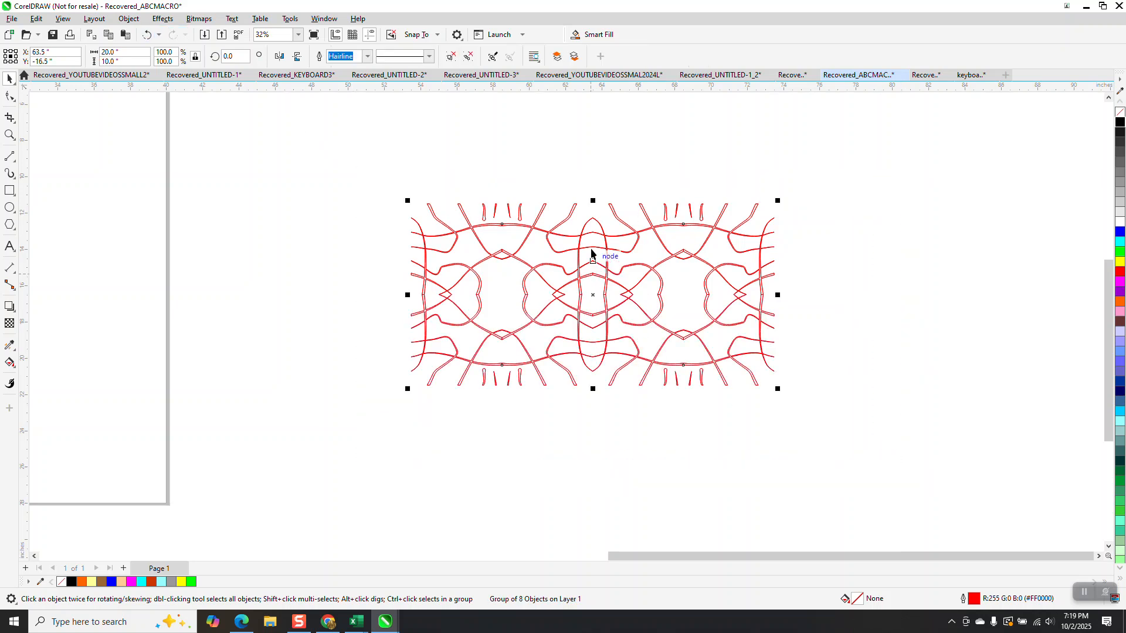
drag(593, 202, 591, 396)
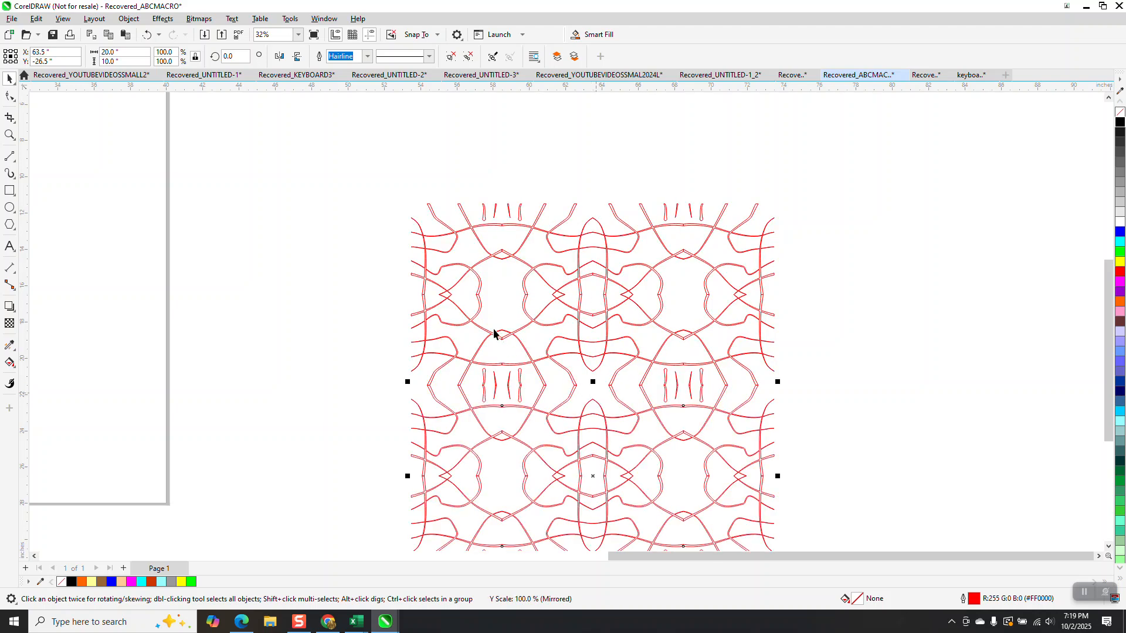
Fill both tile groups with black and remove their red outlines.
scroll(440, 296, down, 1)
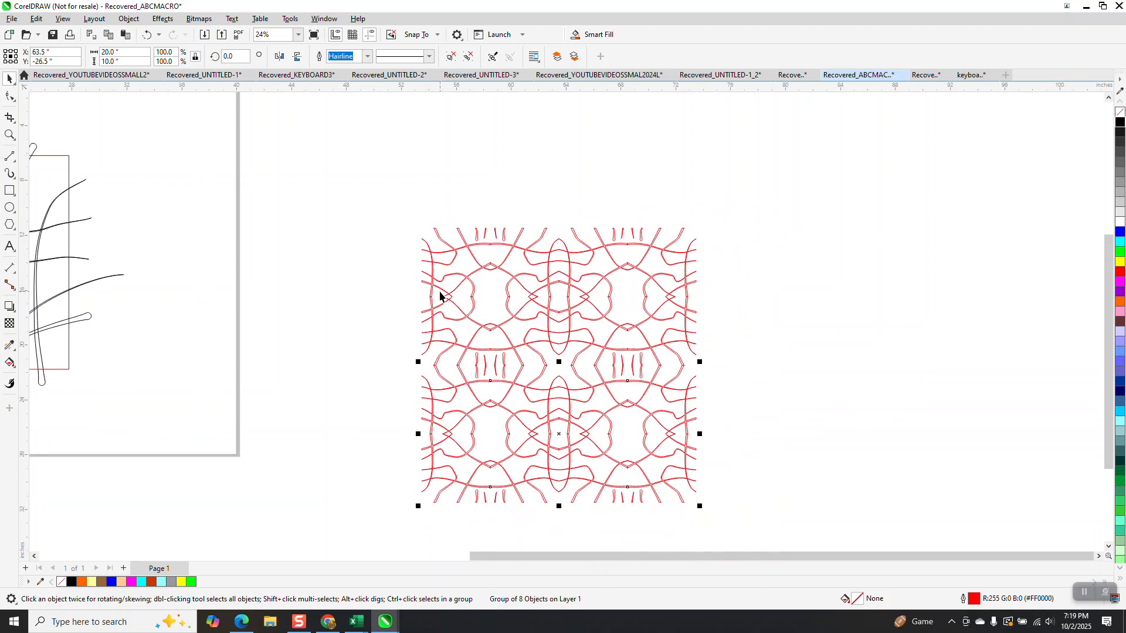
click(1120, 122)
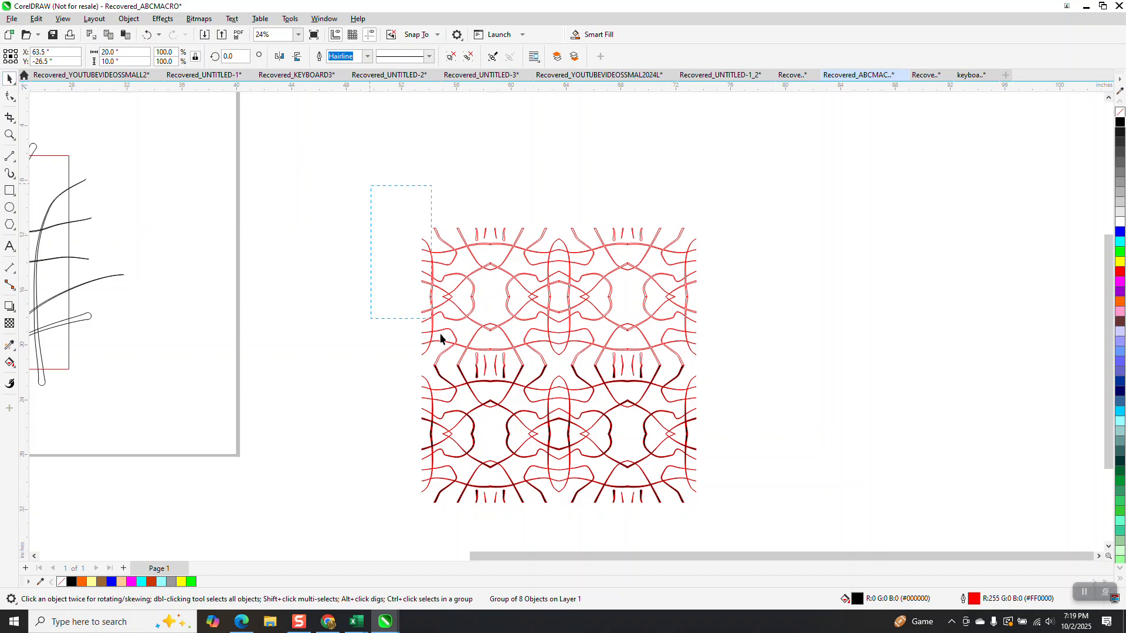
drag(441, 339, 781, 514)
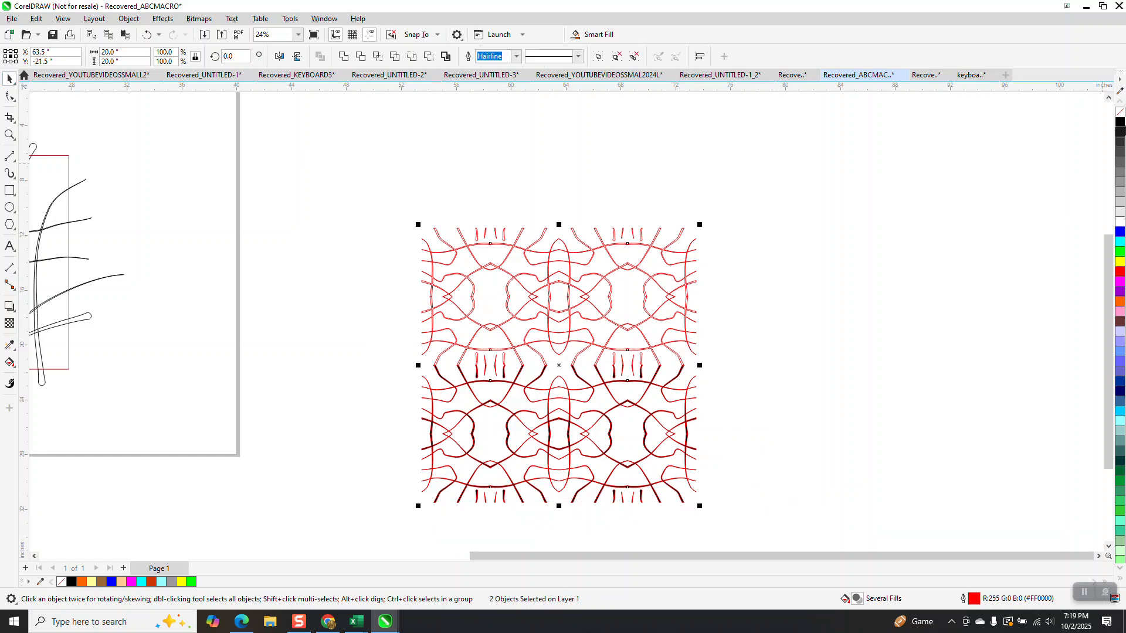
click(1120, 124)
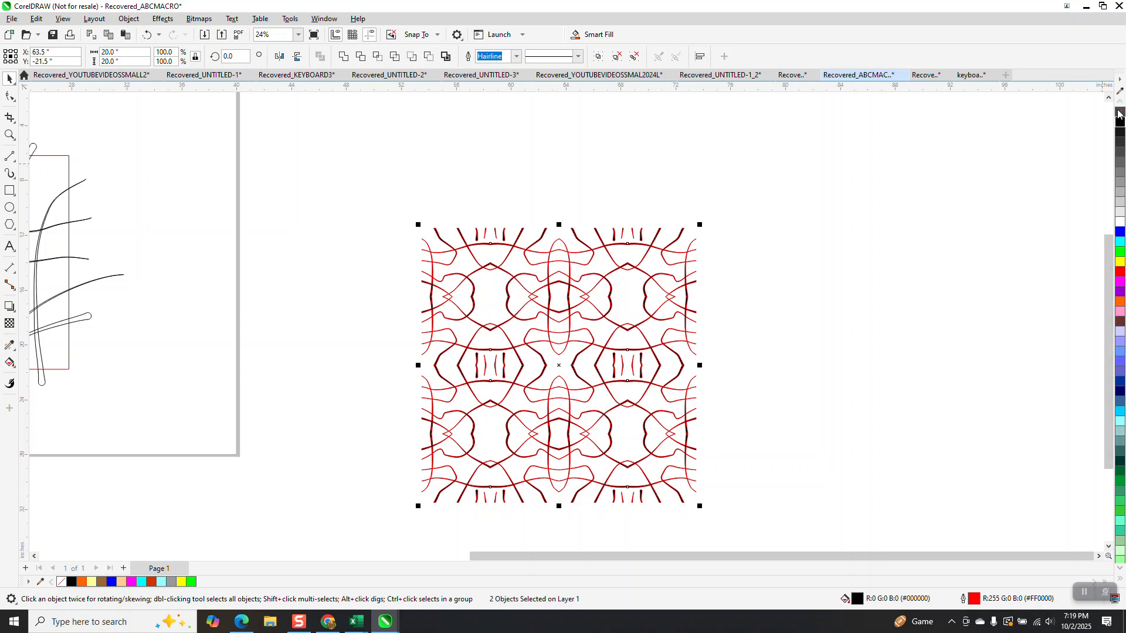
right_click(1118, 110)
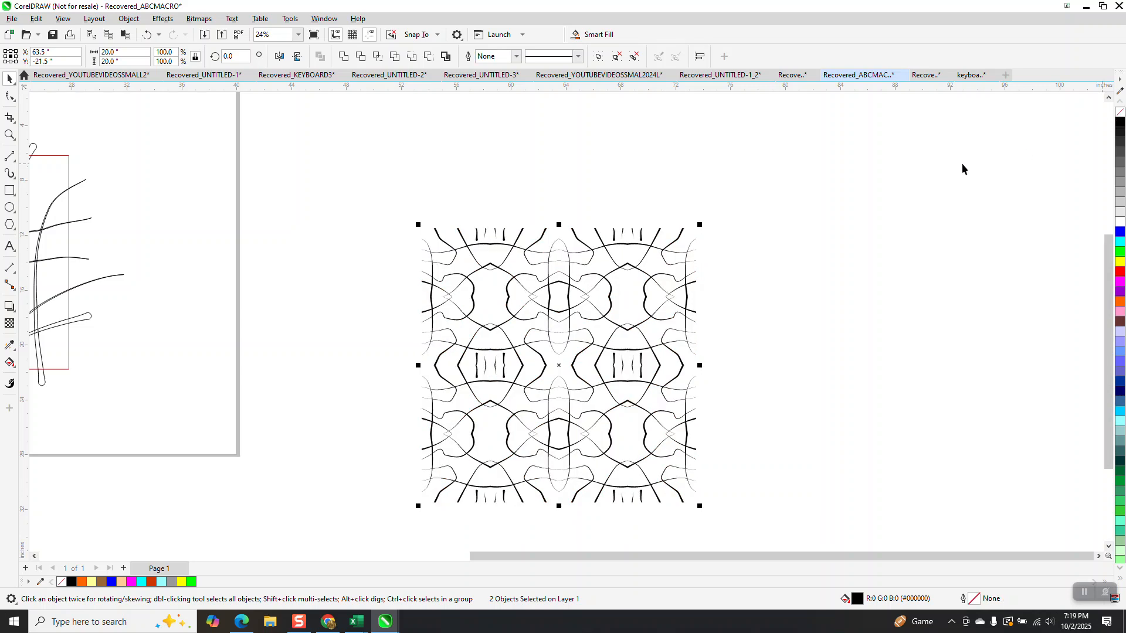
Examine the black line pattern up close around the upper tiles and as a whole.
click(9, 137)
drag(504, 220, 621, 305)
scroll(522, 257, down, 5)
scroll(494, 237, down, 5)
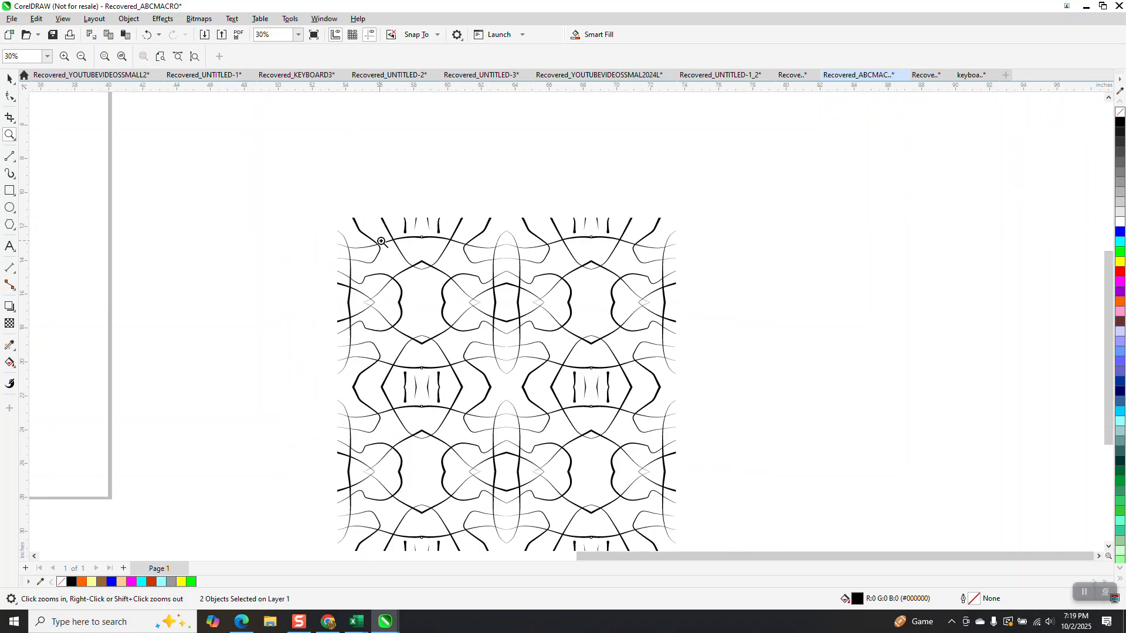
scroll(350, 227, down, 2)
click(9, 78)
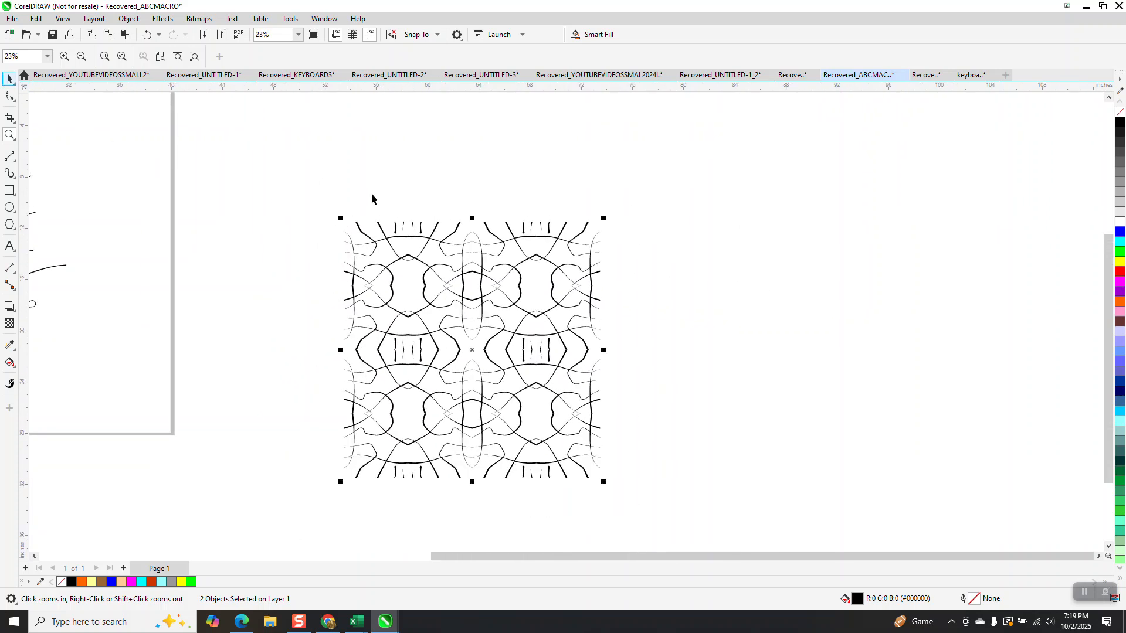
Group the upper and lower halves of the black line pattern into one object.
click(139, 24)
mouse_move(159, 220)
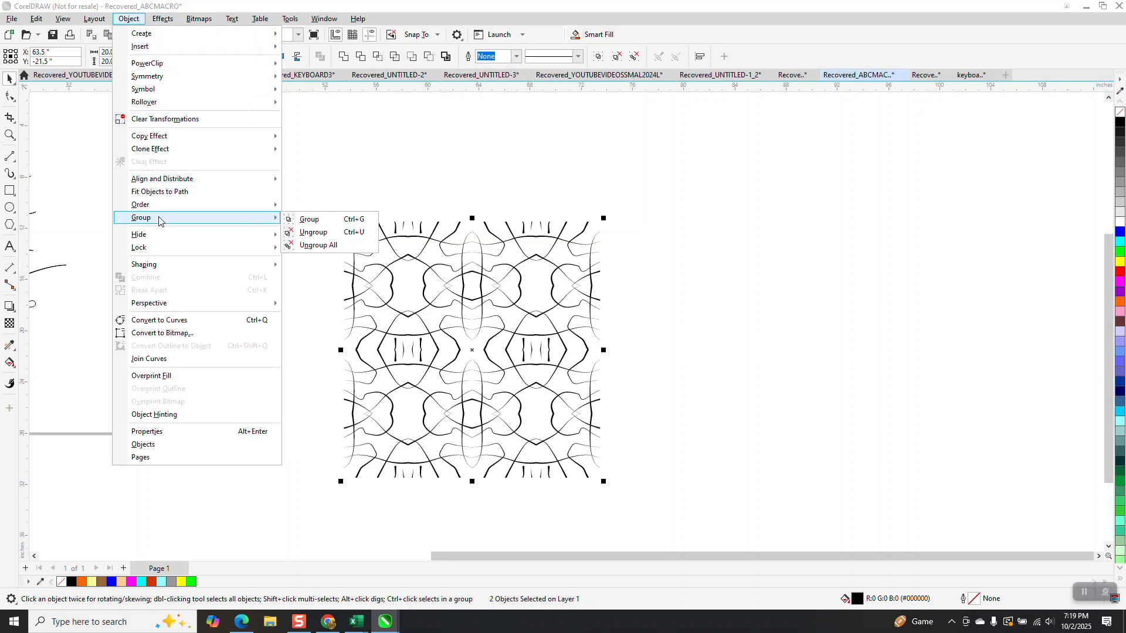
click(291, 219)
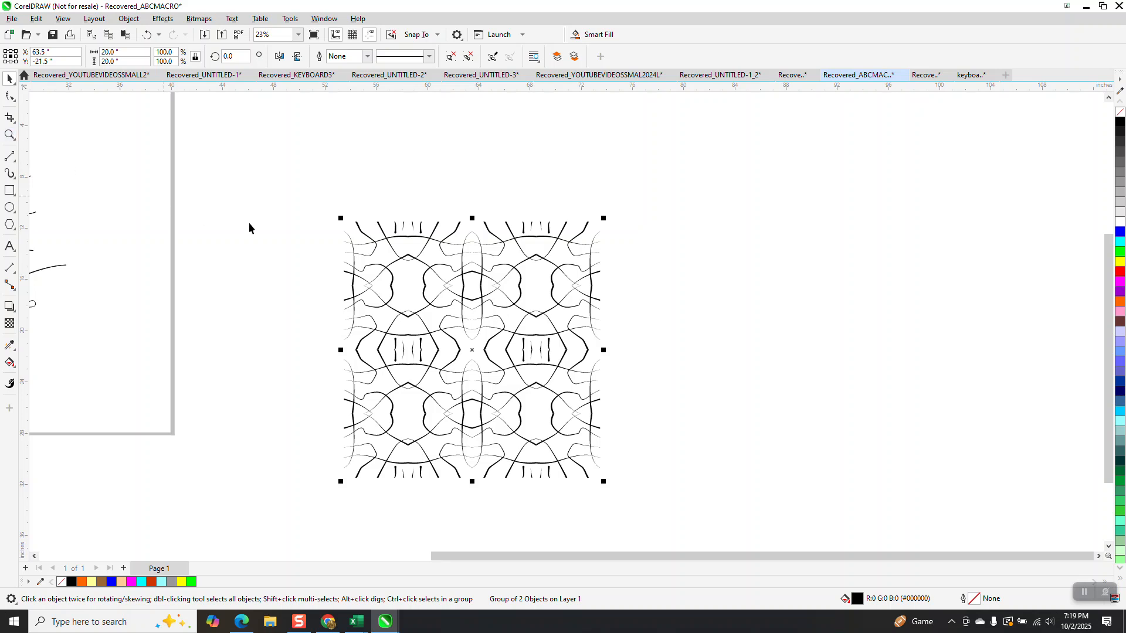
Try the Attract and Repel tool on the grouped pattern, pulling its lines together around the upper-left and lower-left tiles.
click(9, 135)
drag(276, 211, 669, 465)
scroll(416, 365, down, 1)
scroll(460, 286, down, 2)
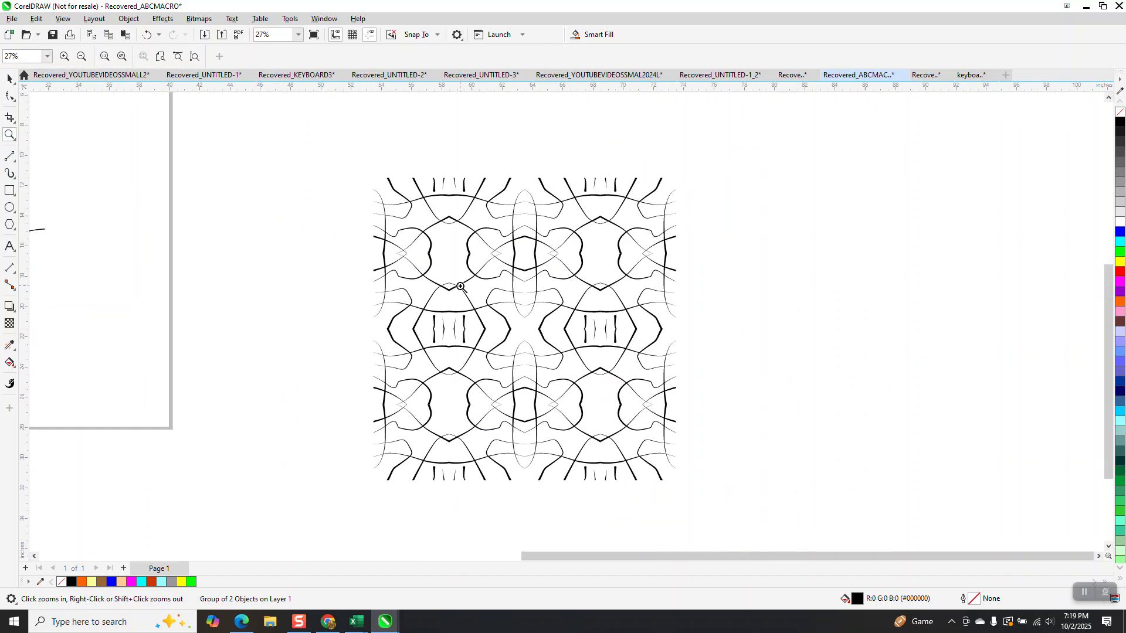
scroll(587, 297, up, 4)
scroll(578, 297, down, 3)
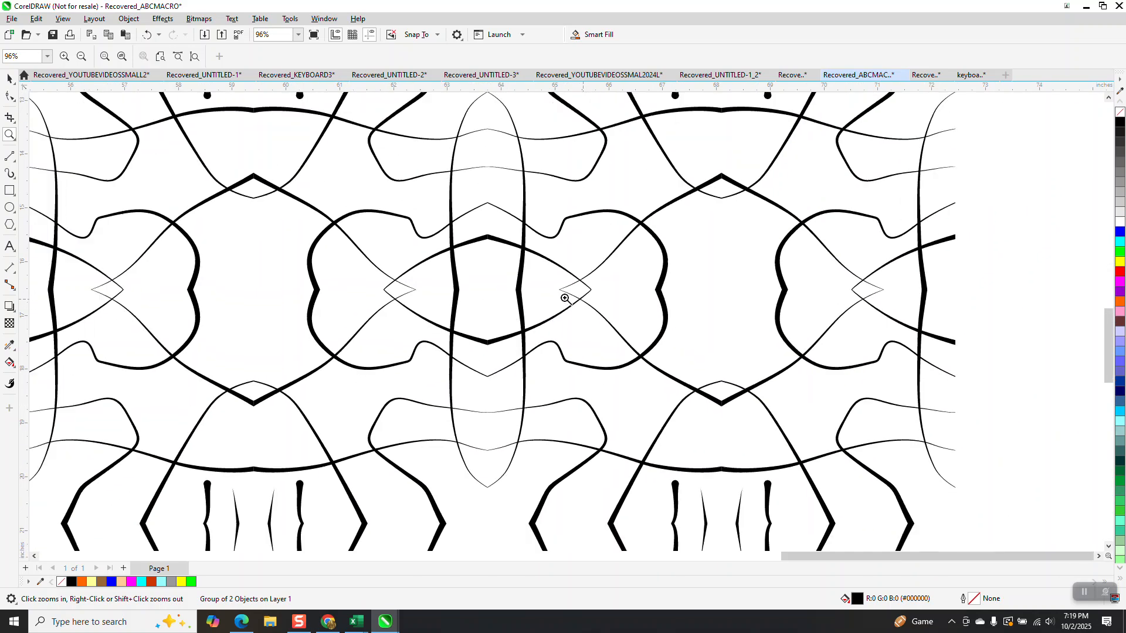
click(14, 101)
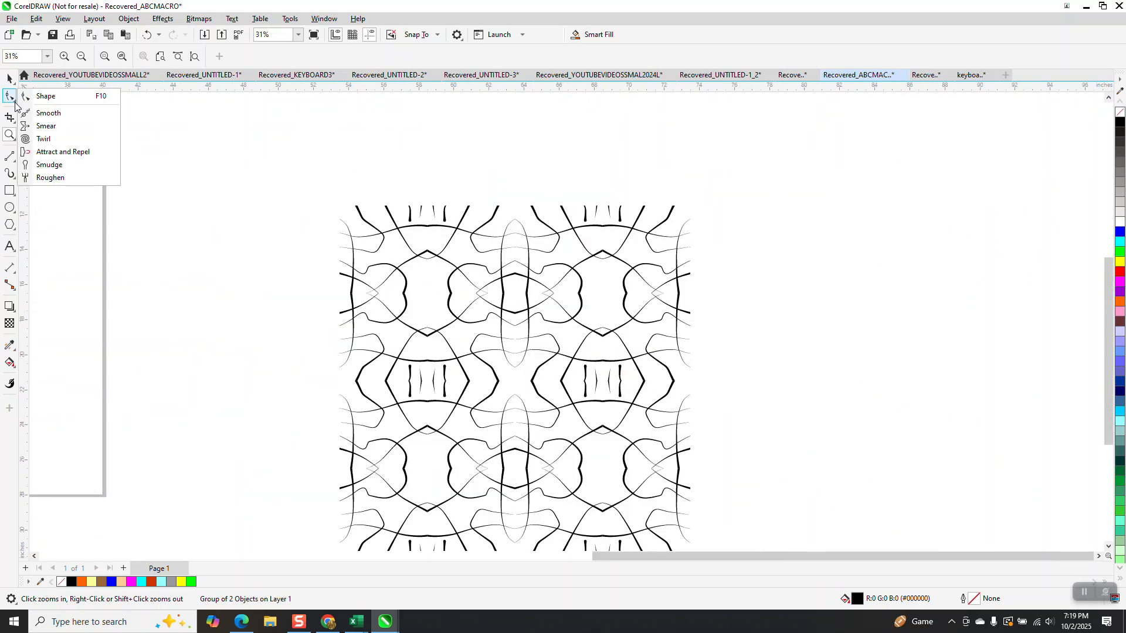
click(68, 154)
mouse_move(457, 252)
mouse_down()
mouse_move(453, 301)
mouse_move(592, 375)
mouse_move(563, 410)
mouse_move(452, 448)
mouse_move(388, 496)
mouse_up()
drag(401, 430, 409, 420)
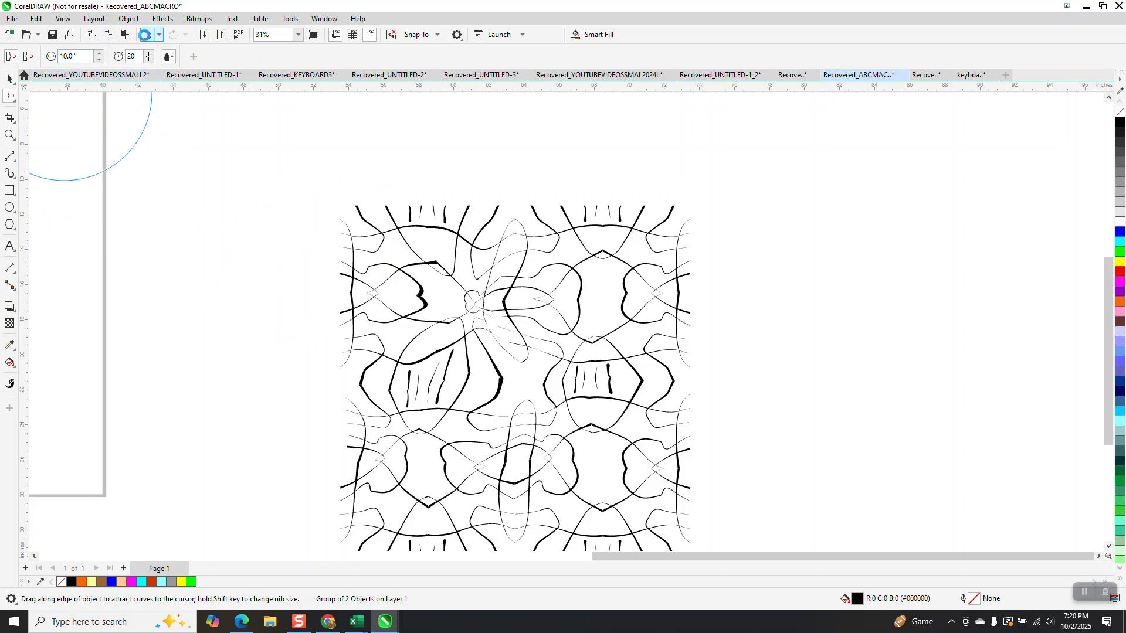
Undo all the Attract and Repel distortions on the pattern.
click(146, 35)
click(146, 35)
click(148, 35)
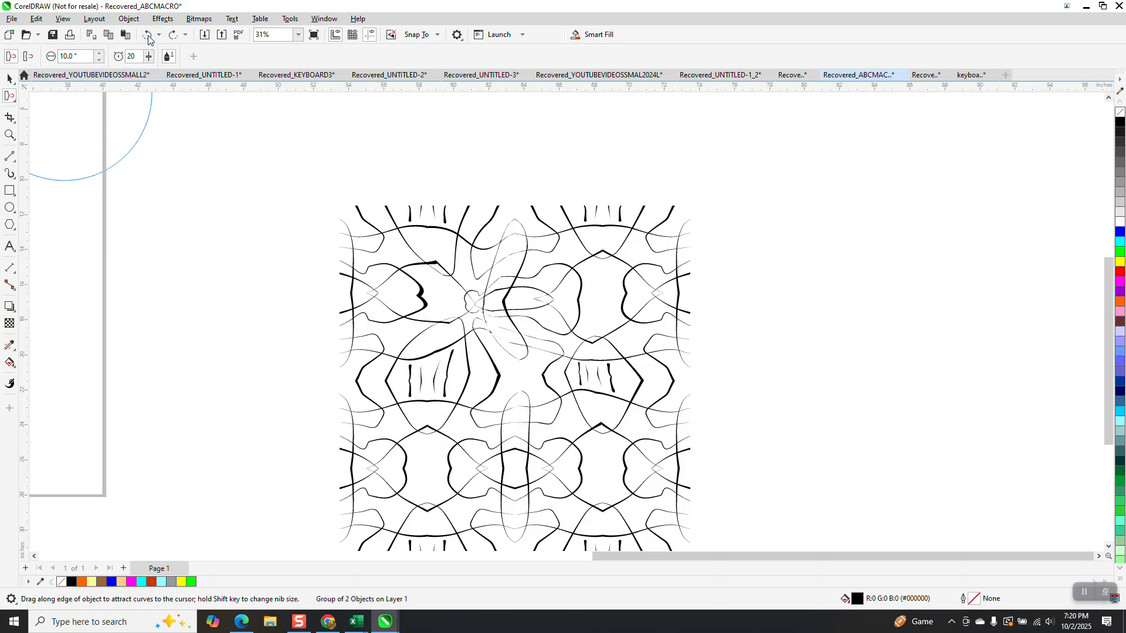
click(148, 35)
click(148, 37)
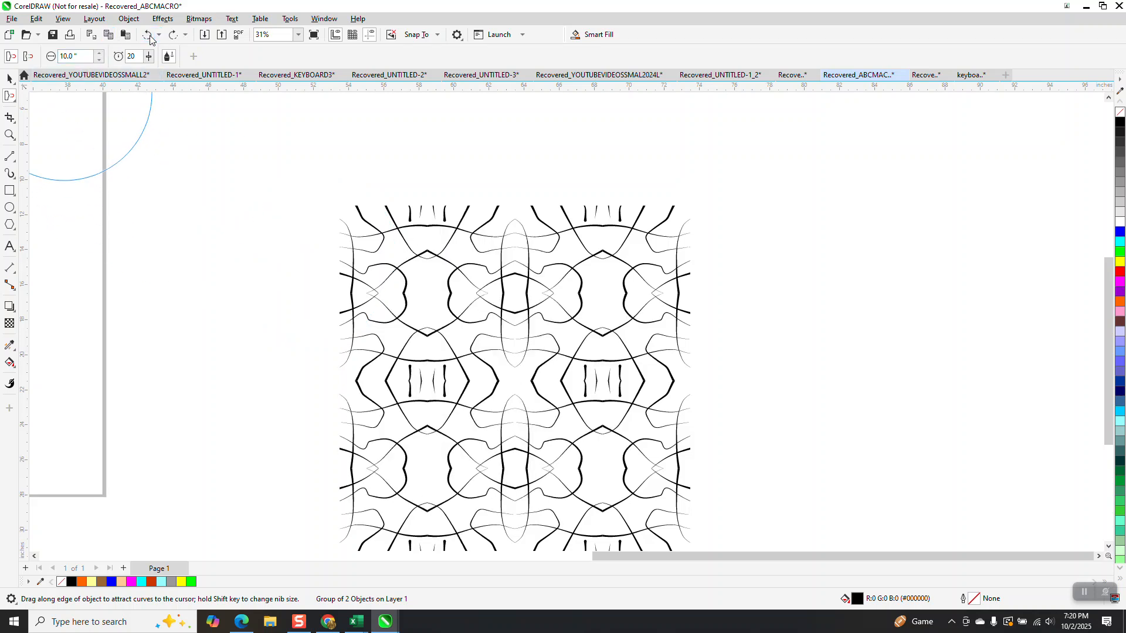
Try the Twirl tool on the grouped pattern with several strokes across its upper, middle and lower tiles.
click(13, 99)
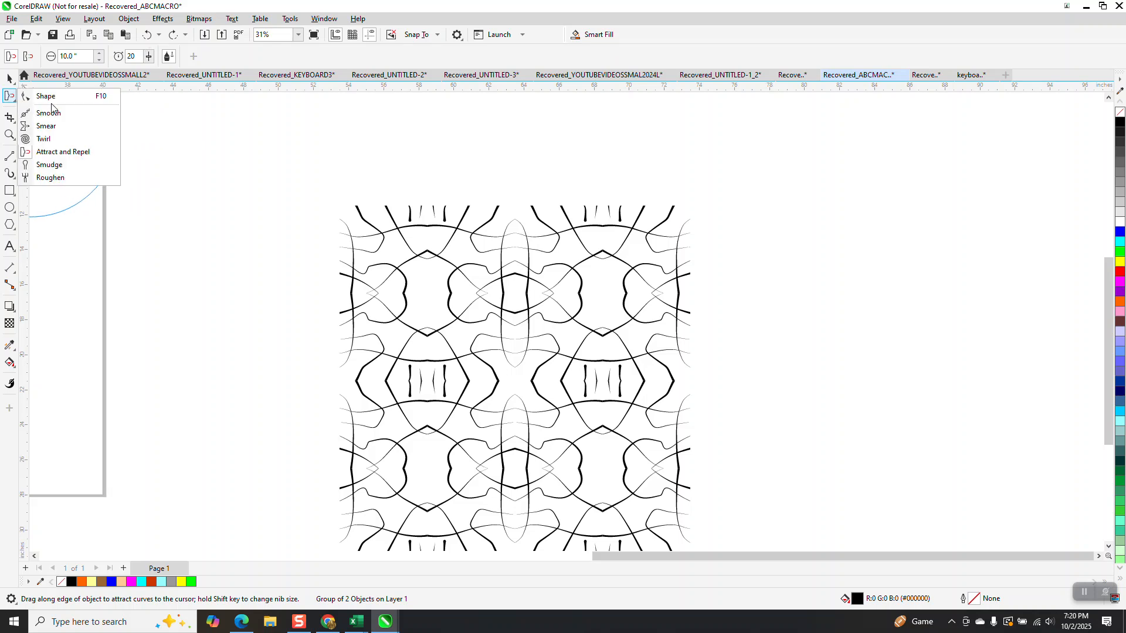
click(43, 139)
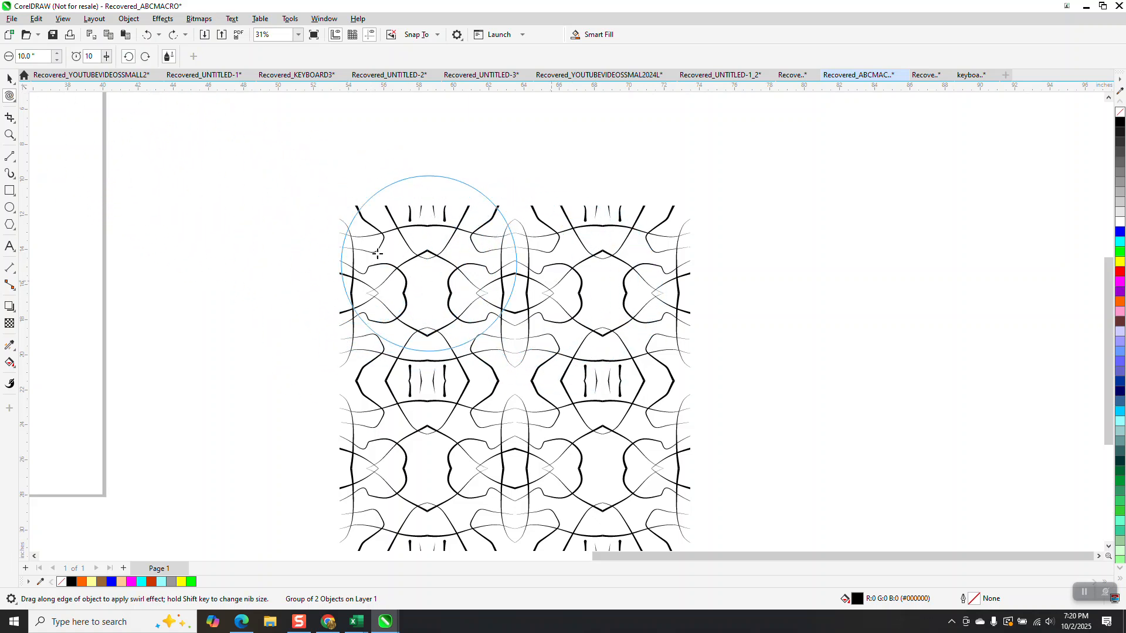
click(15, 104)
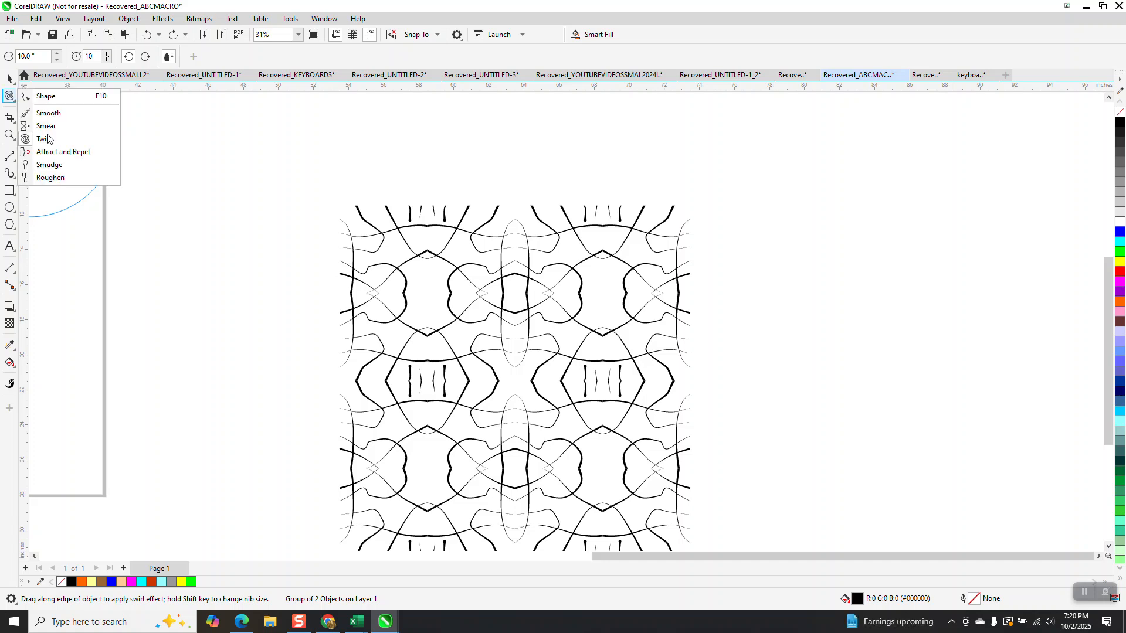
click(357, 238)
drag(347, 229, 536, 369)
drag(619, 274, 598, 346)
drag(509, 421, 392, 493)
drag(489, 498, 665, 498)
drag(520, 473, 510, 362)
scroll(461, 337, down, 1)
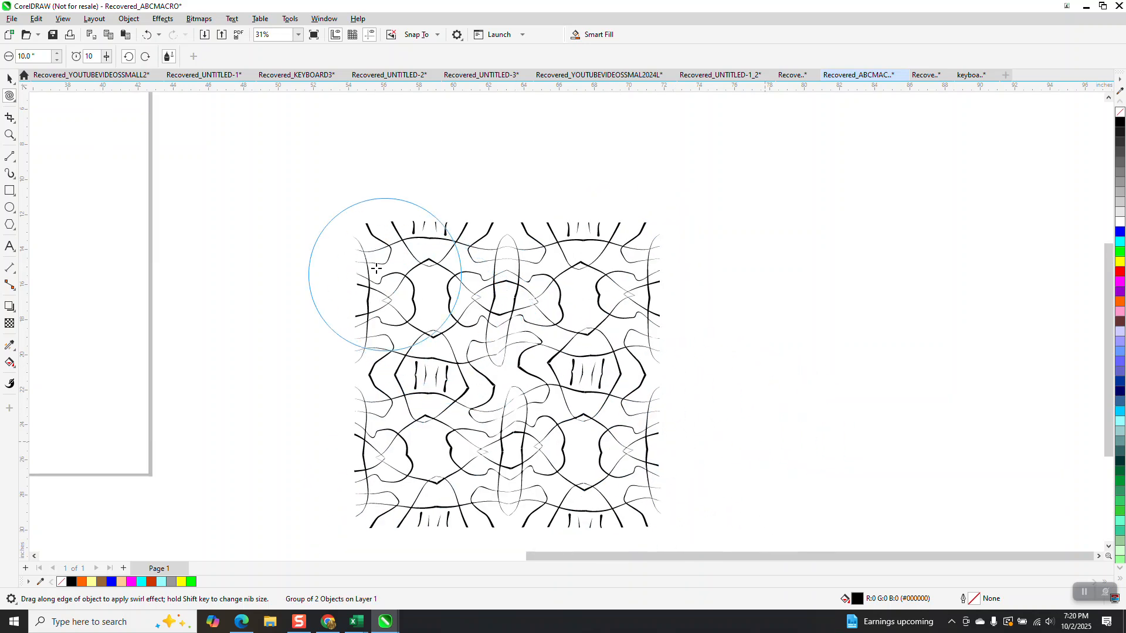
Undo all the Twirl strokes and the grouping of the two pattern halves.
click(149, 38)
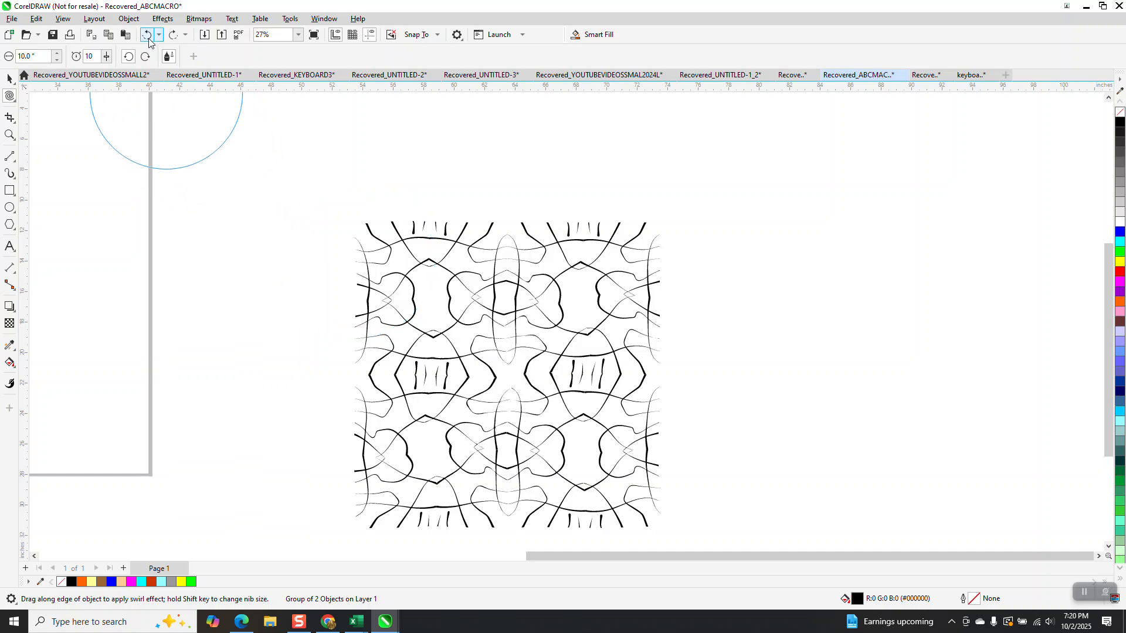
click(149, 38)
click(149, 37)
click(150, 37)
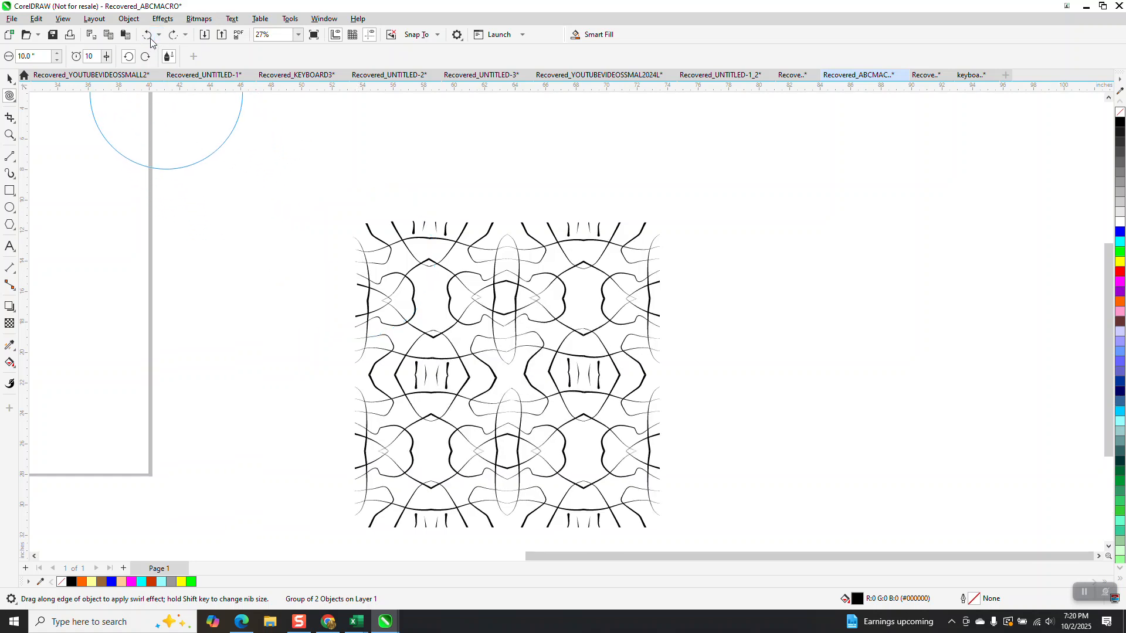
click(150, 39)
click(150, 39)
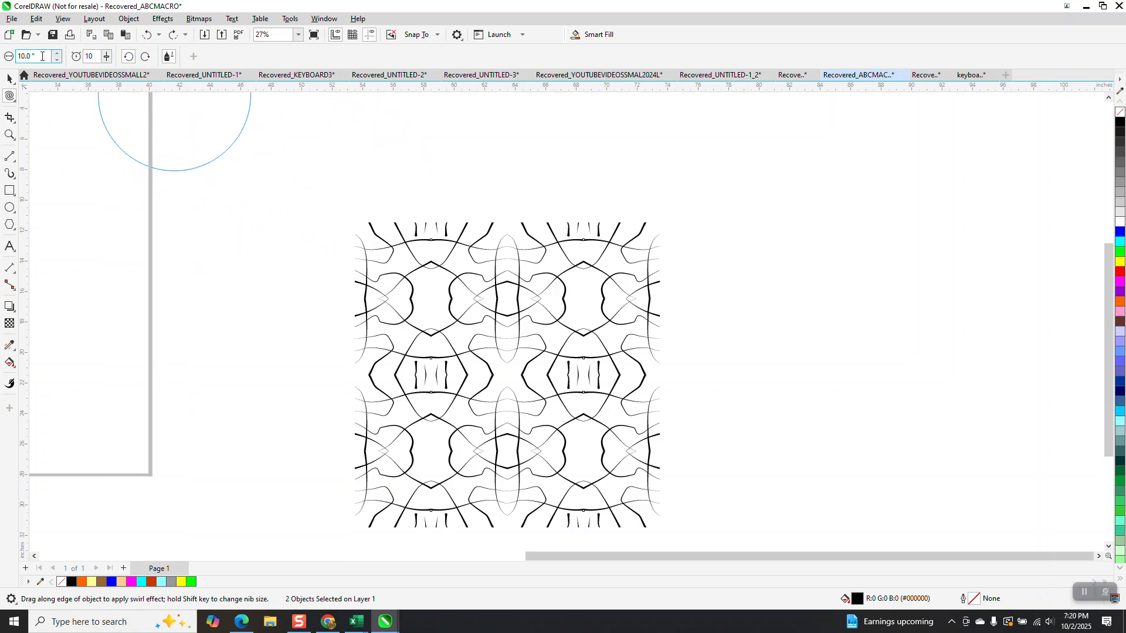
Set the Twirl nib size to 24 inches and try twirling the pattern around its centre.
text(3)
text(4)
key(Return)
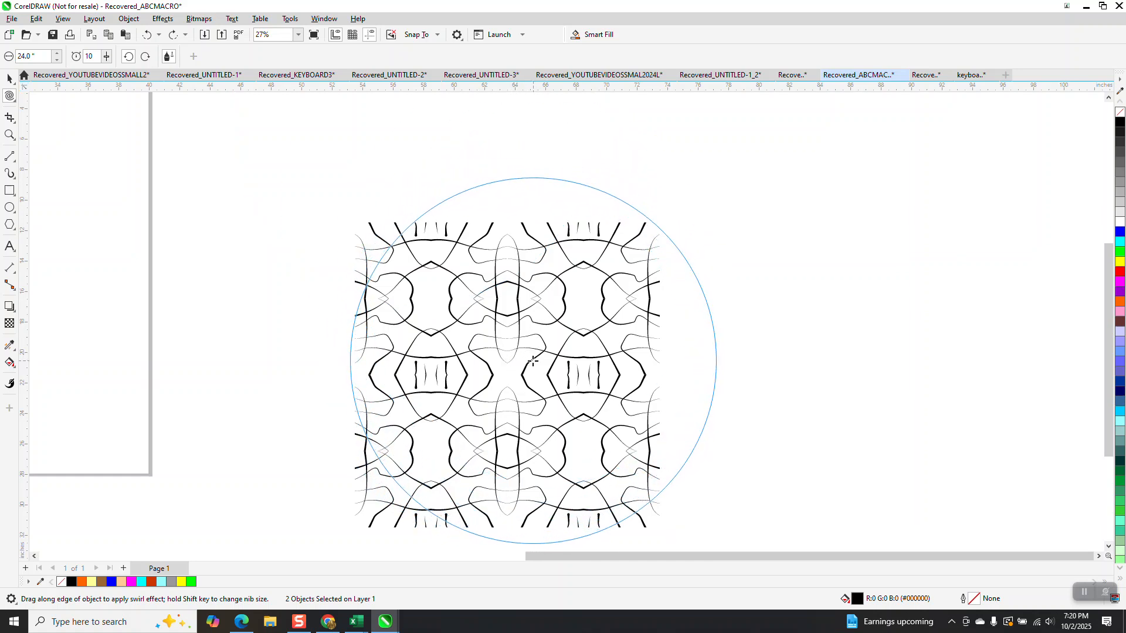
drag(508, 379, 508, 379)
drag(510, 427, 510, 427)
Undo the large-nib twirls at the pattern's centre.
click(147, 35)
click(146, 34)
scroll(330, 144, down, 1)
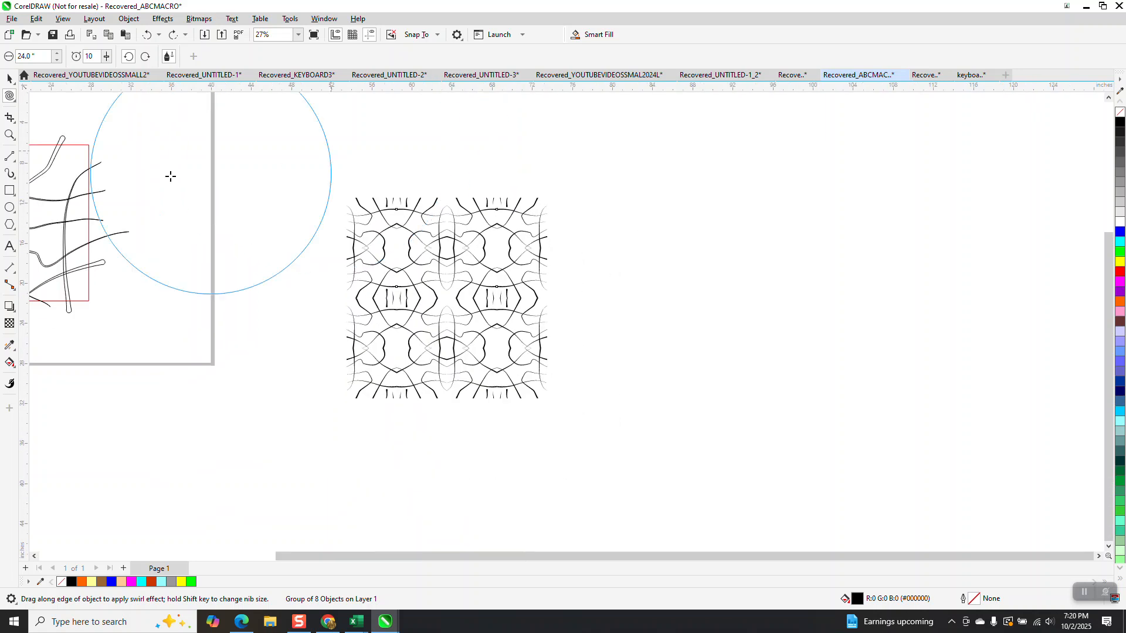
Select both halves of the black line pattern and group them into a single object.
click(10, 79)
drag(568, 399, 572, 403)
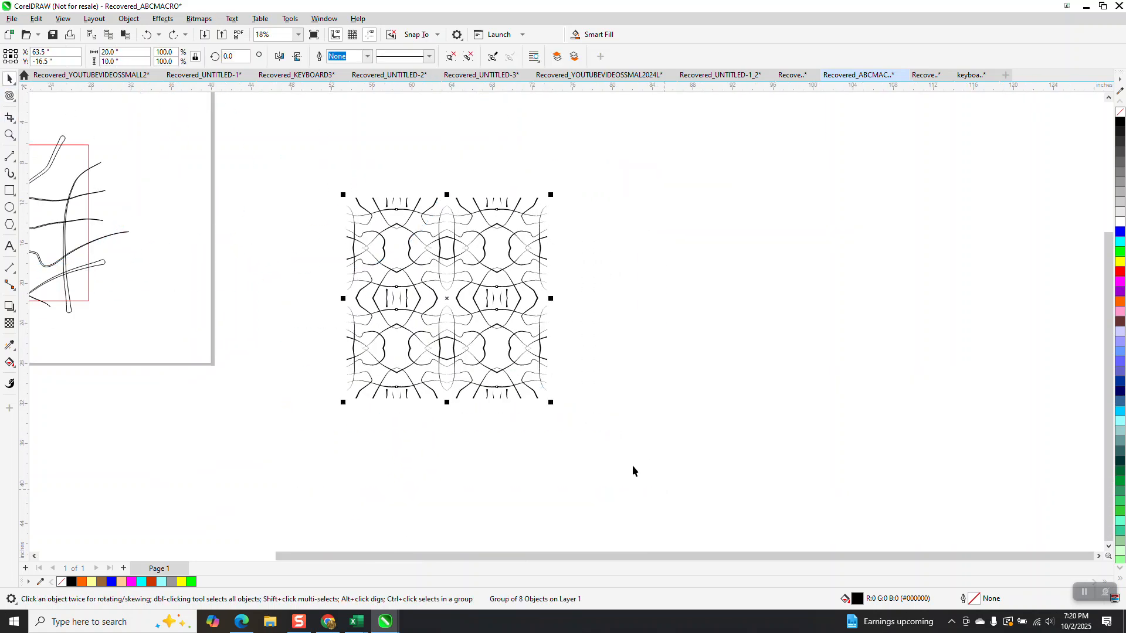
click(129, 18)
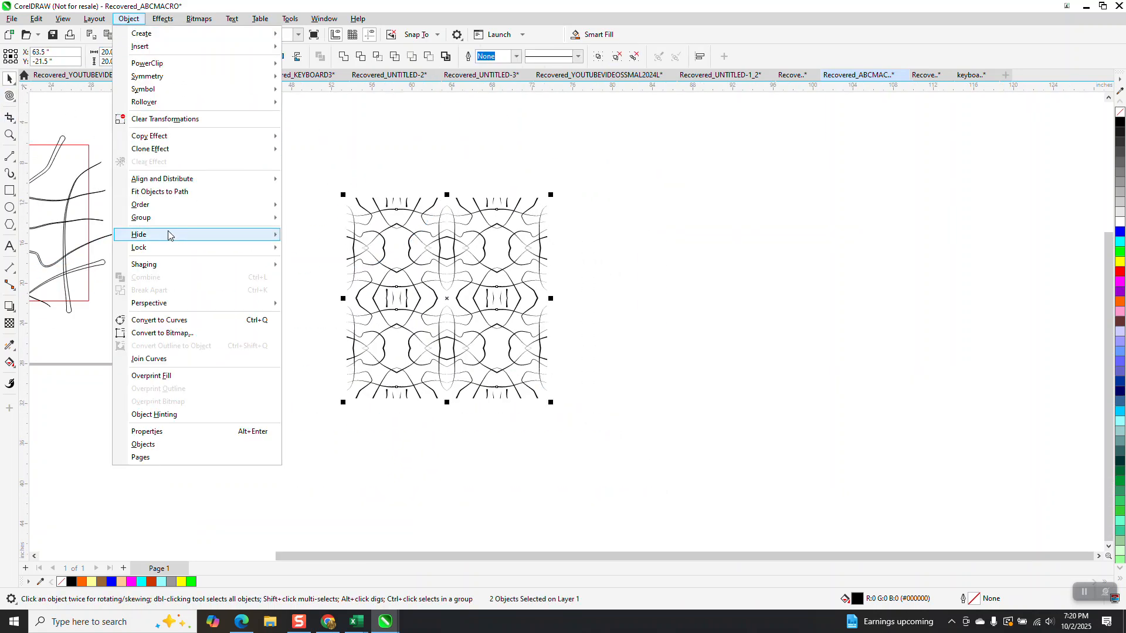
click(309, 219)
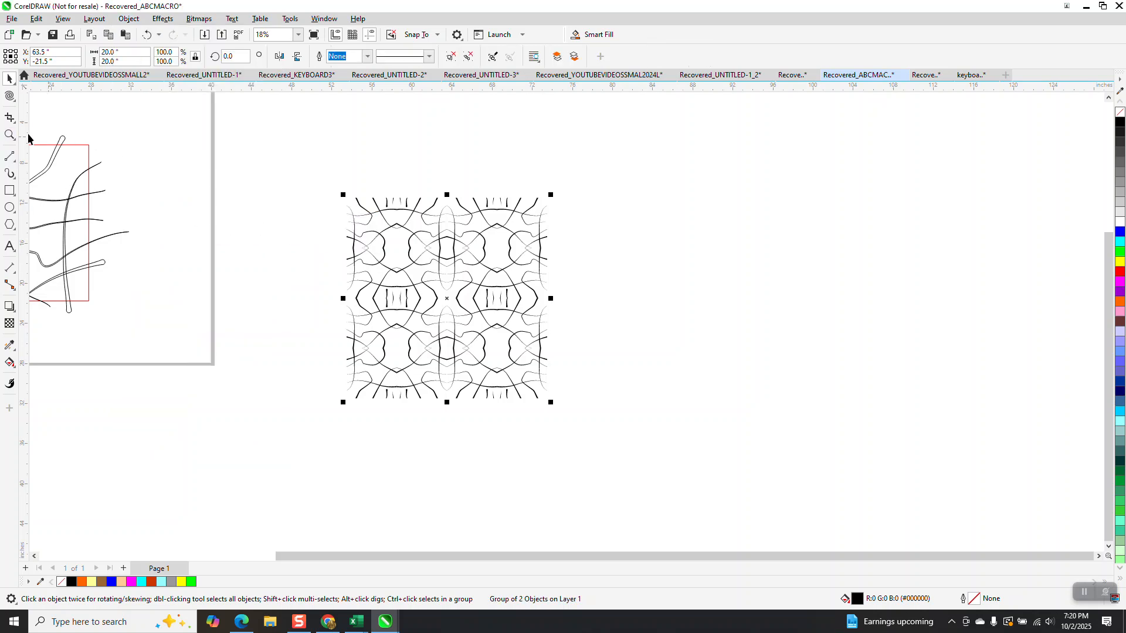
Twirl the entire grouped pattern around its centre with a 30-inch Twirl nib.
click(9, 135)
drag(339, 191, 604, 403)
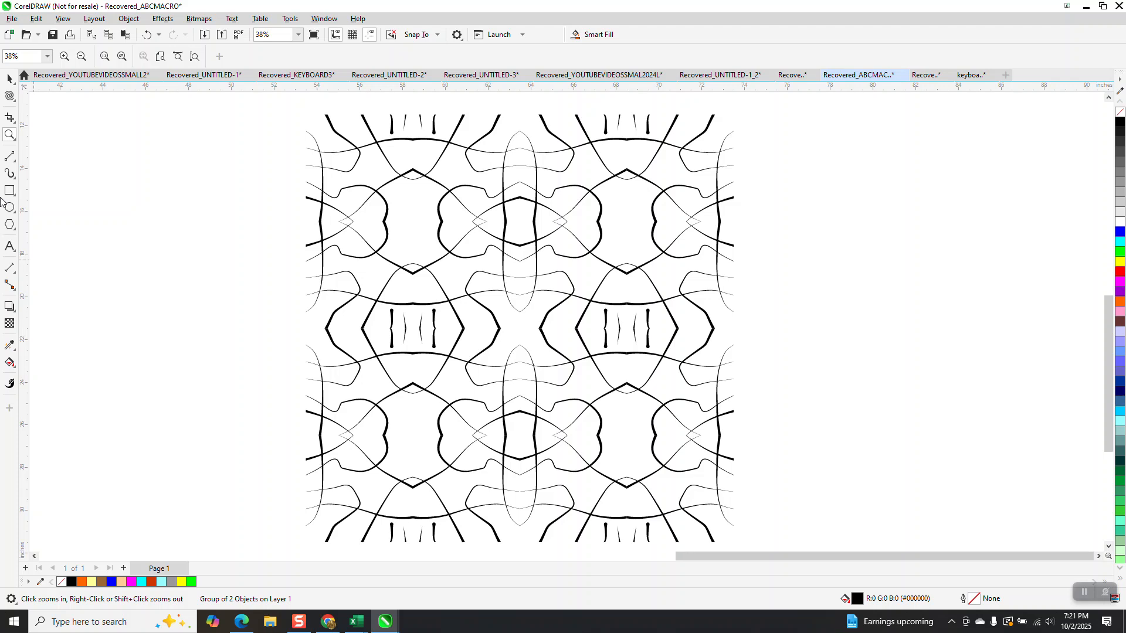
click(9, 95)
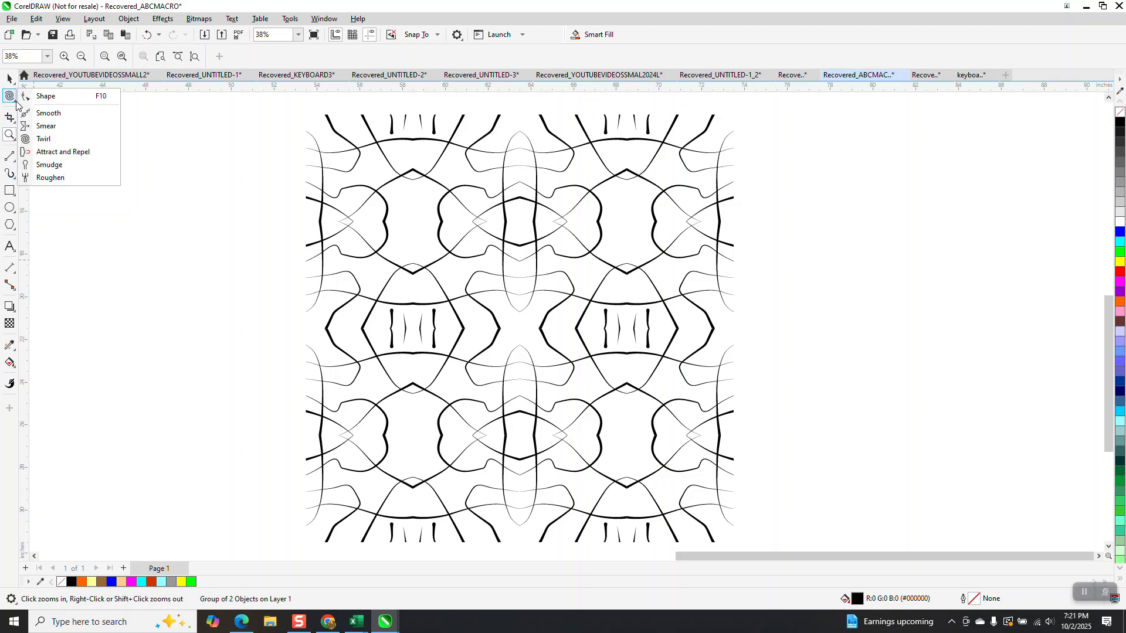
click(43, 139)
text(30)
key(Return)
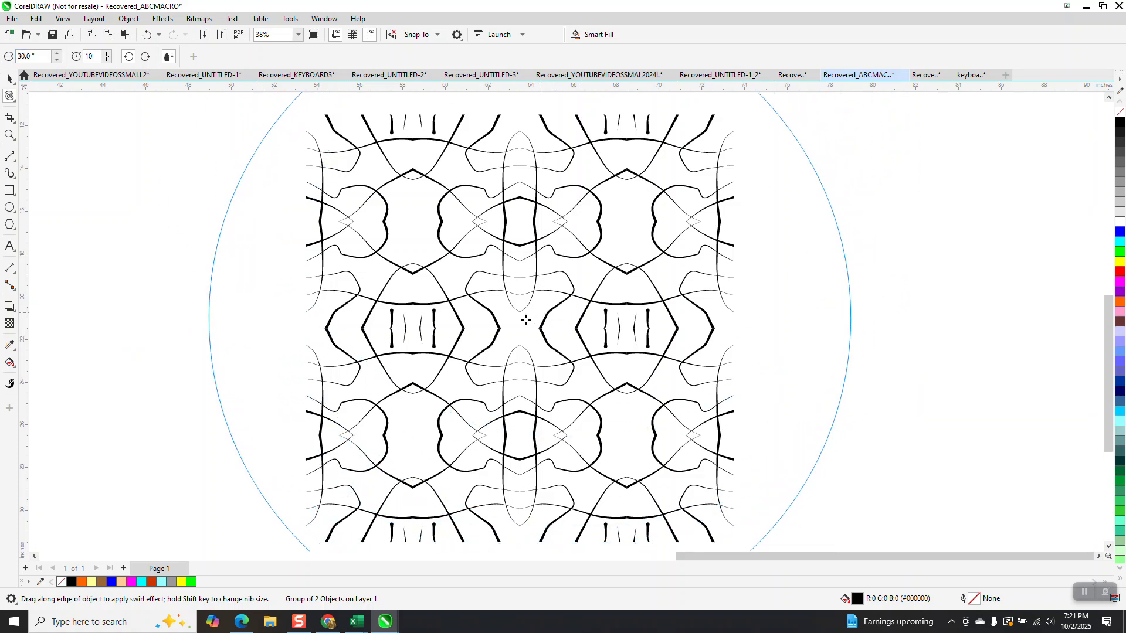
drag(519, 332, 516, 330)
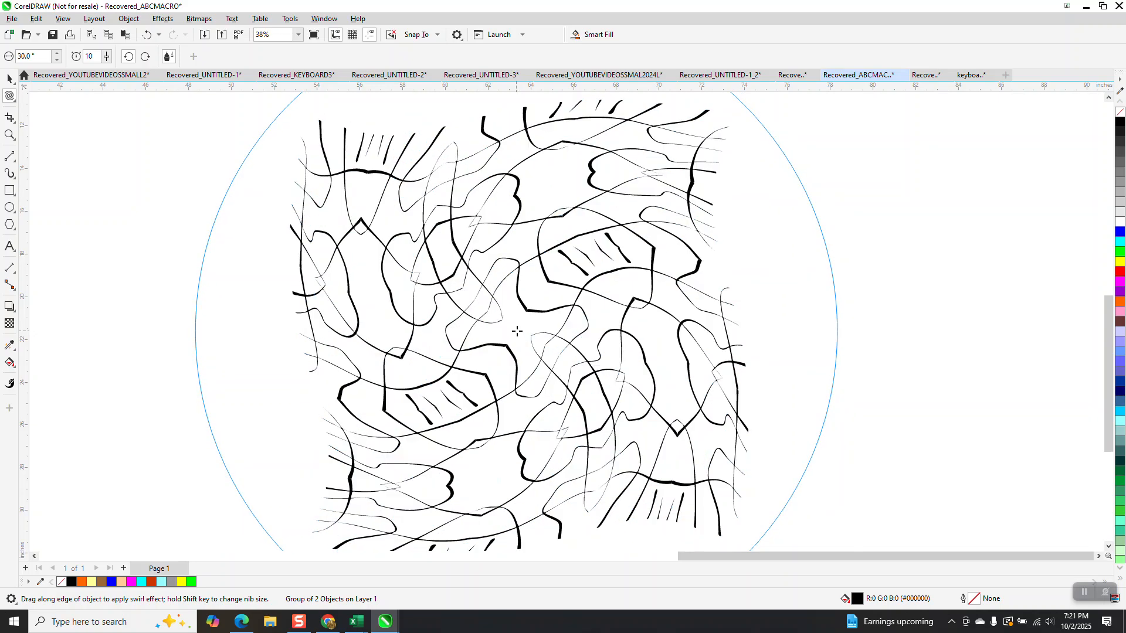
Examine the twirled pattern as a whole, and inspect the fill of a curve in the orange-and-yellow sample.
scroll(508, 315, down, 1)
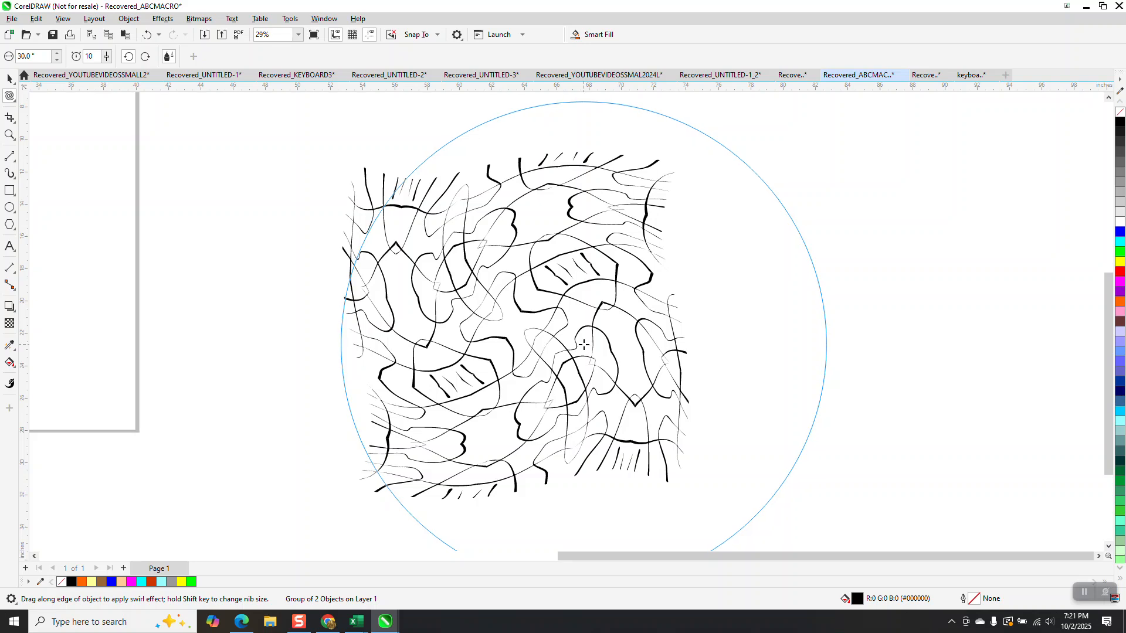
scroll(589, 274, down, 5)
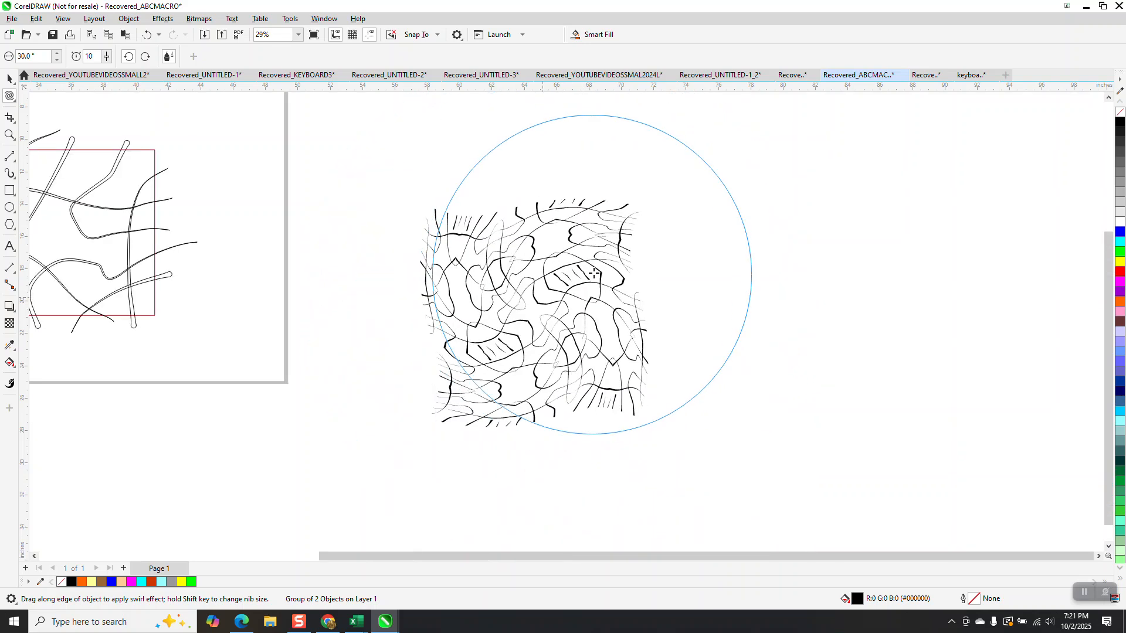
click(9, 134)
drag(105, 147, 280, 311)
scroll(277, 301, down, 1)
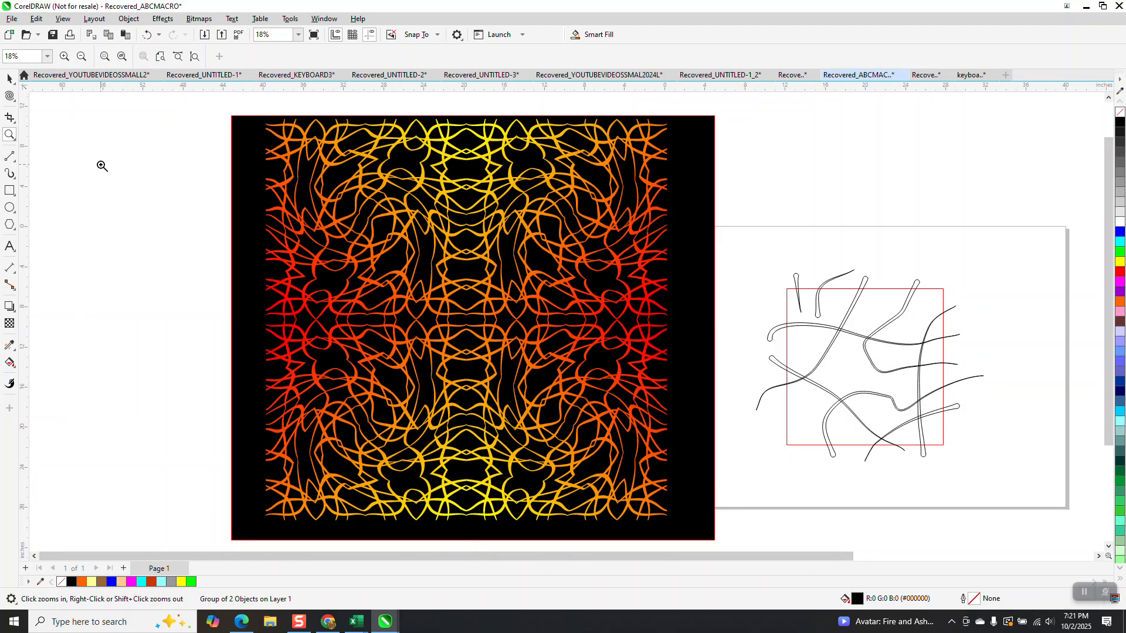
click(8, 79)
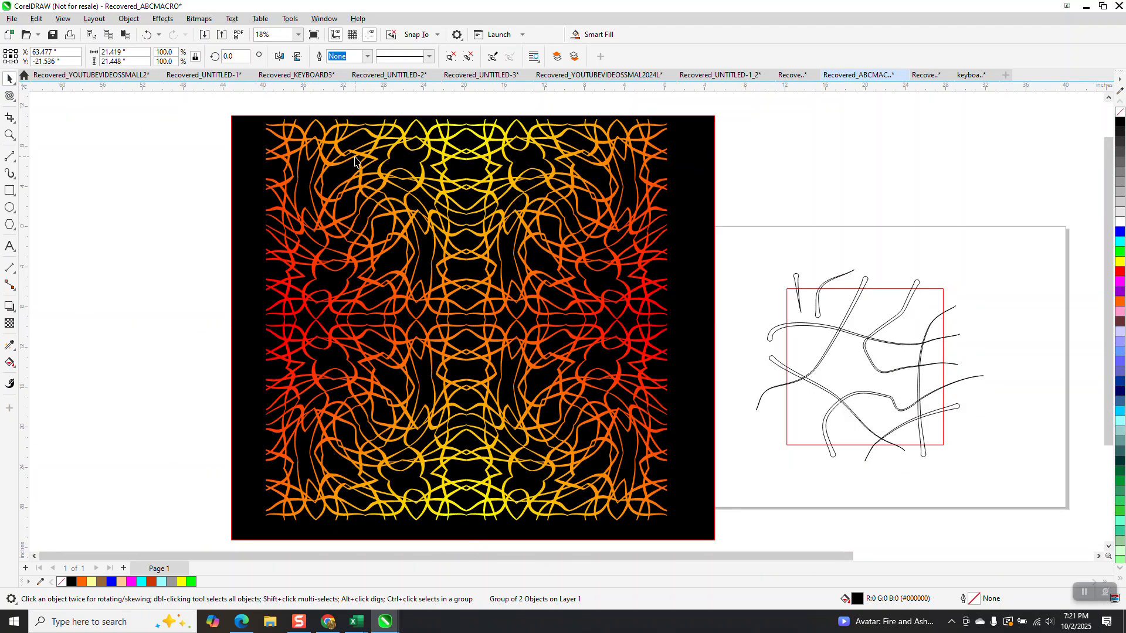
ctrl+click(355, 161)
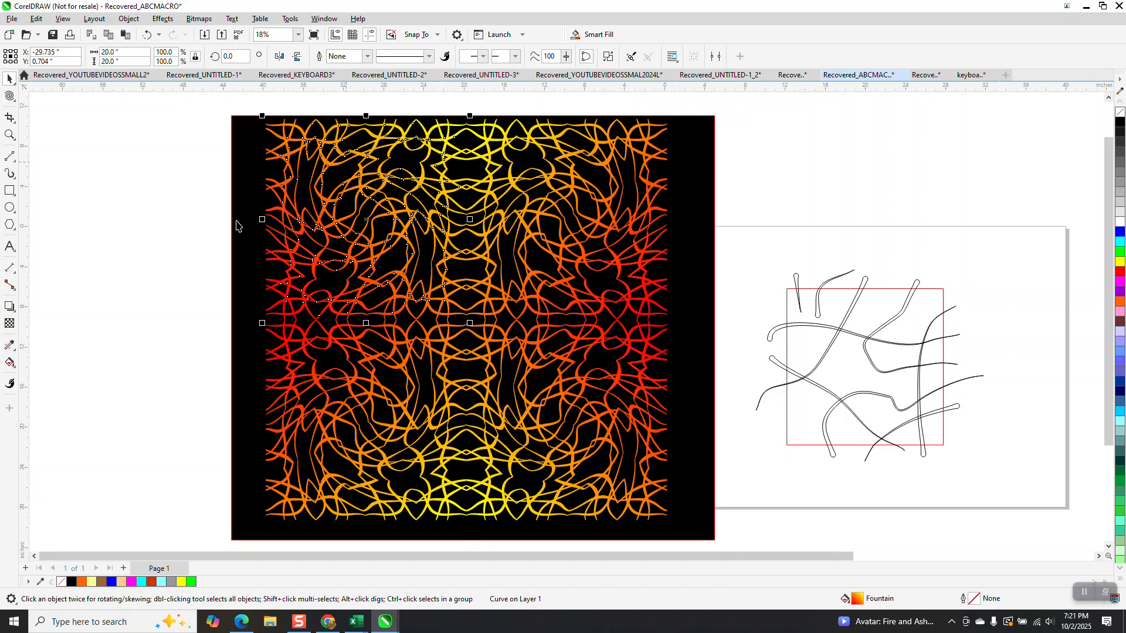
click(213, 218)
Draw a square about 18.9 inches wide in the empty area left of the orange-and-yellow sample.
scroll(479, 264, down, 1)
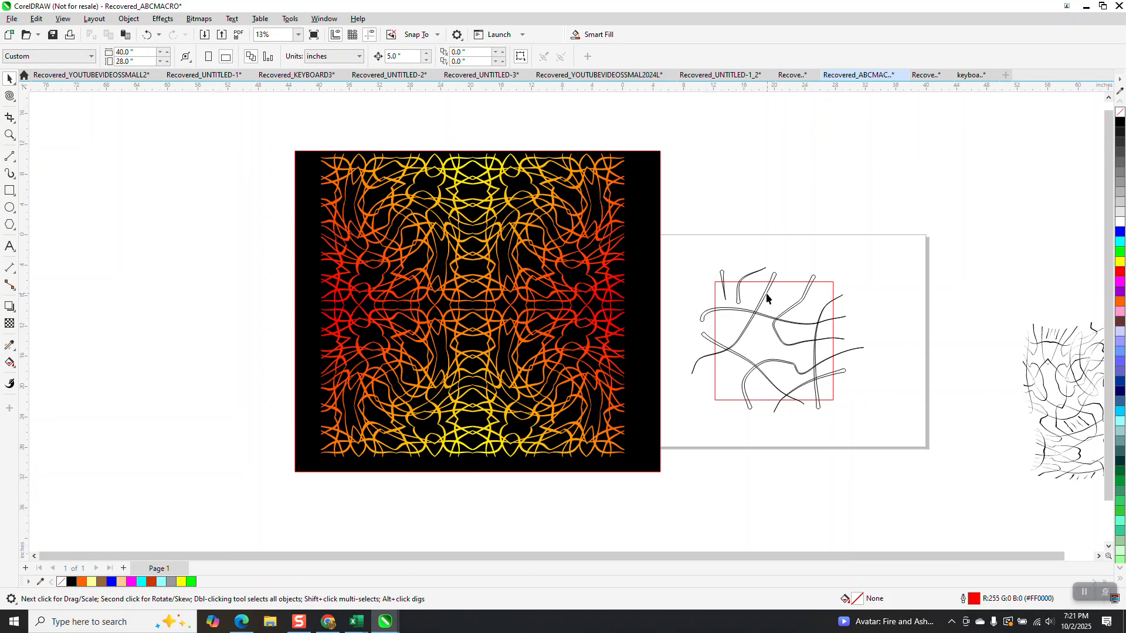
click(9, 190)
drag(231, 201, 87, 346)
Try applying an Artistic Media preset stroke 1.0 inch wide to the new square's outline.
click(15, 178)
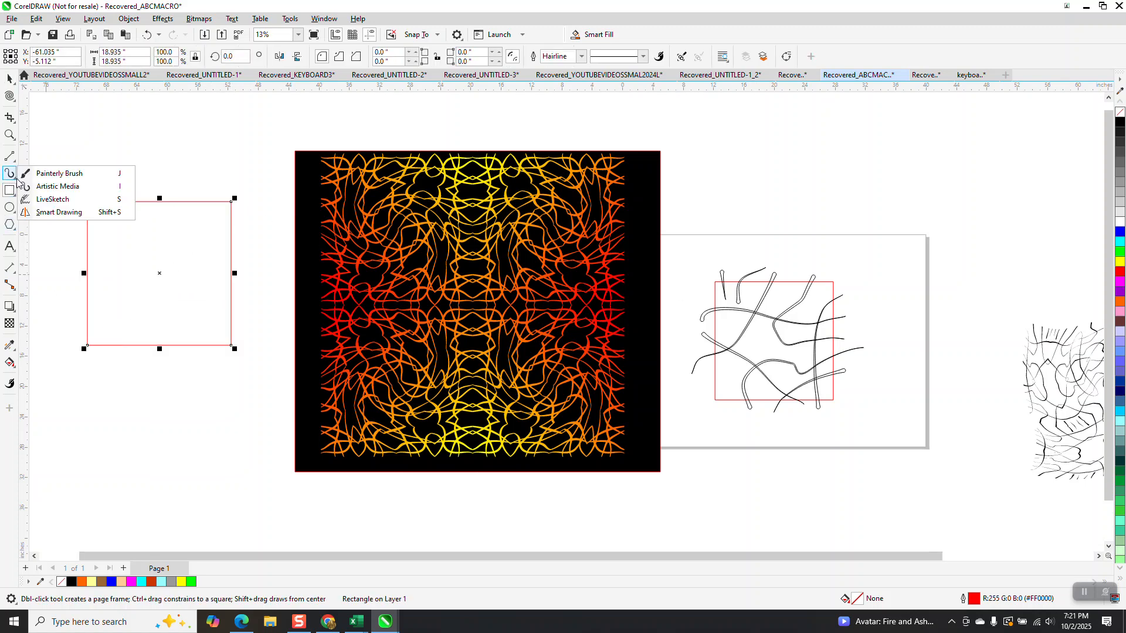
click(52, 186)
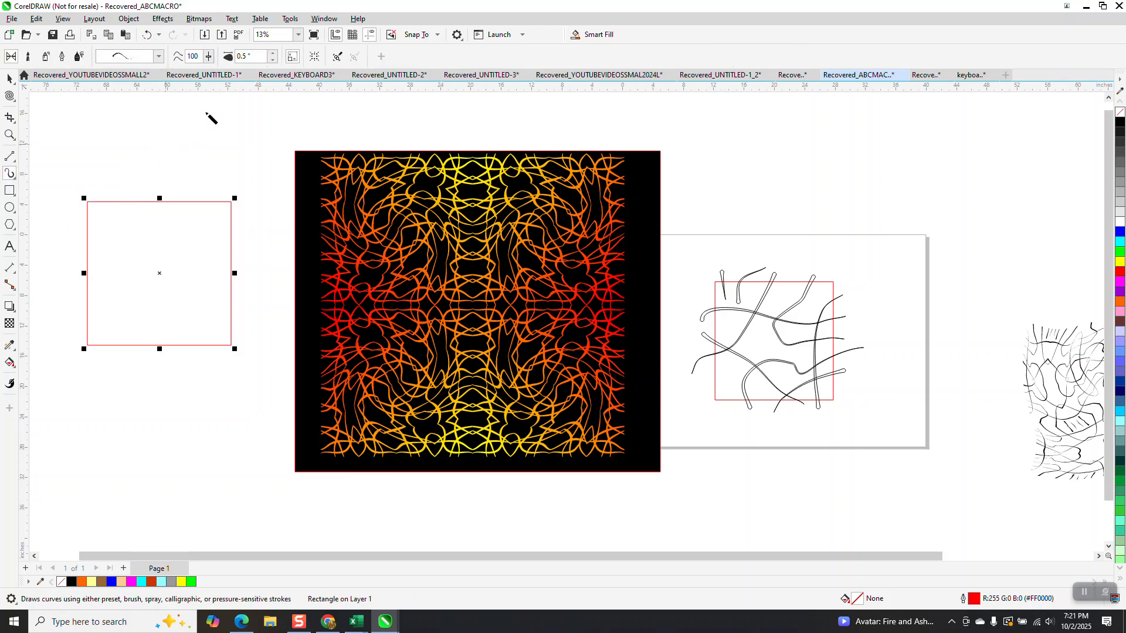
key(Return)
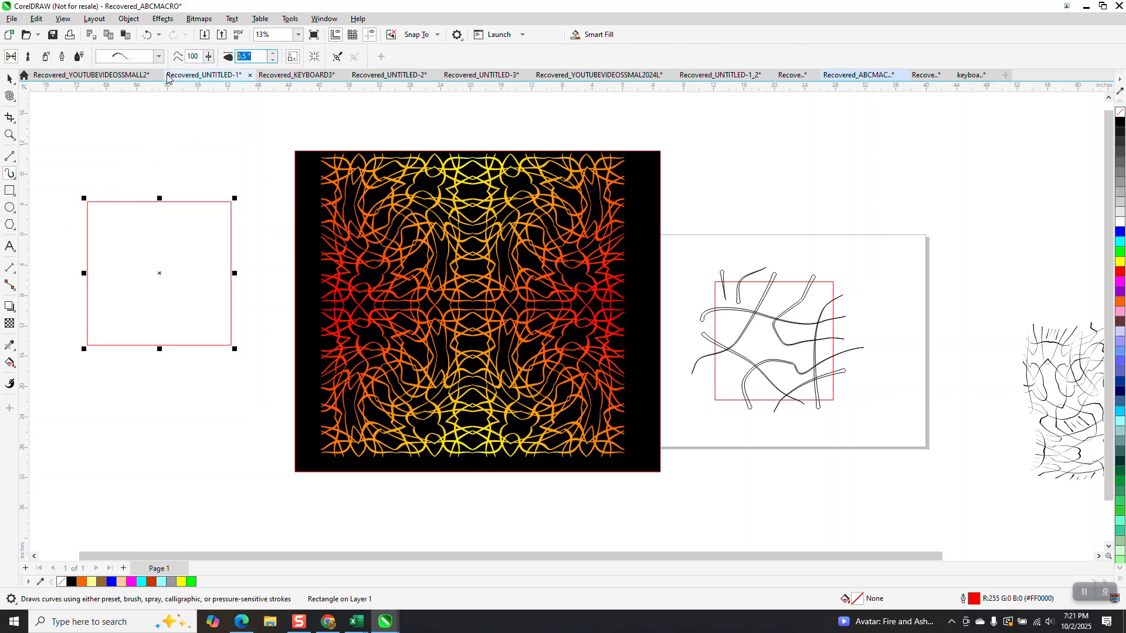
text(1)
key(Return)
Undo the Artistic Media stroke on the square and deselect it.
click(9, 78)
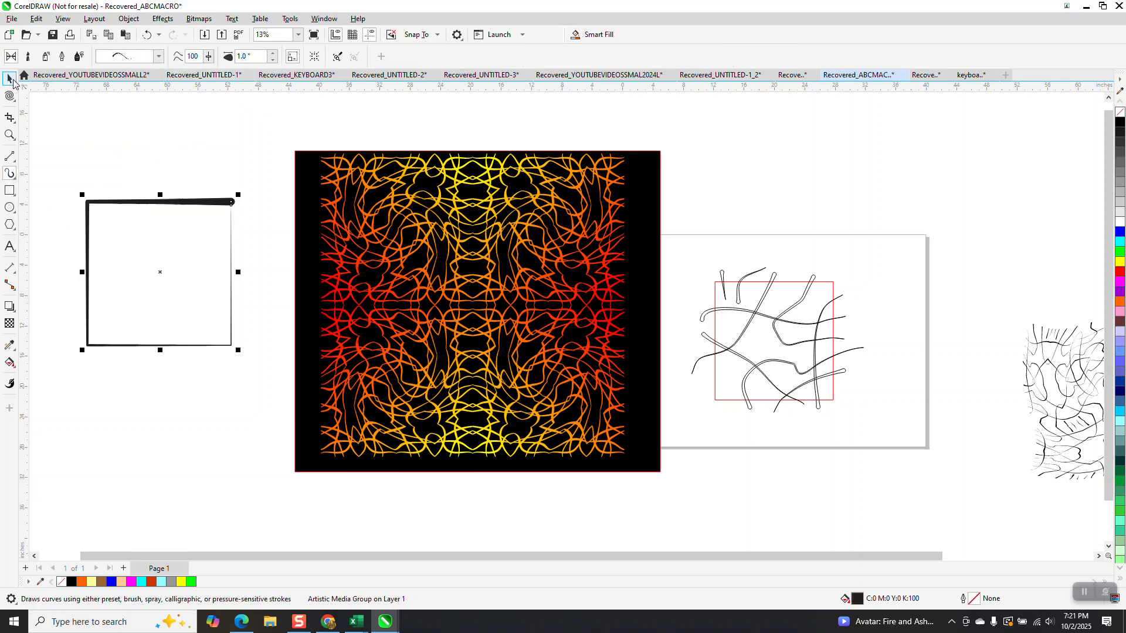
click(147, 39)
click(169, 171)
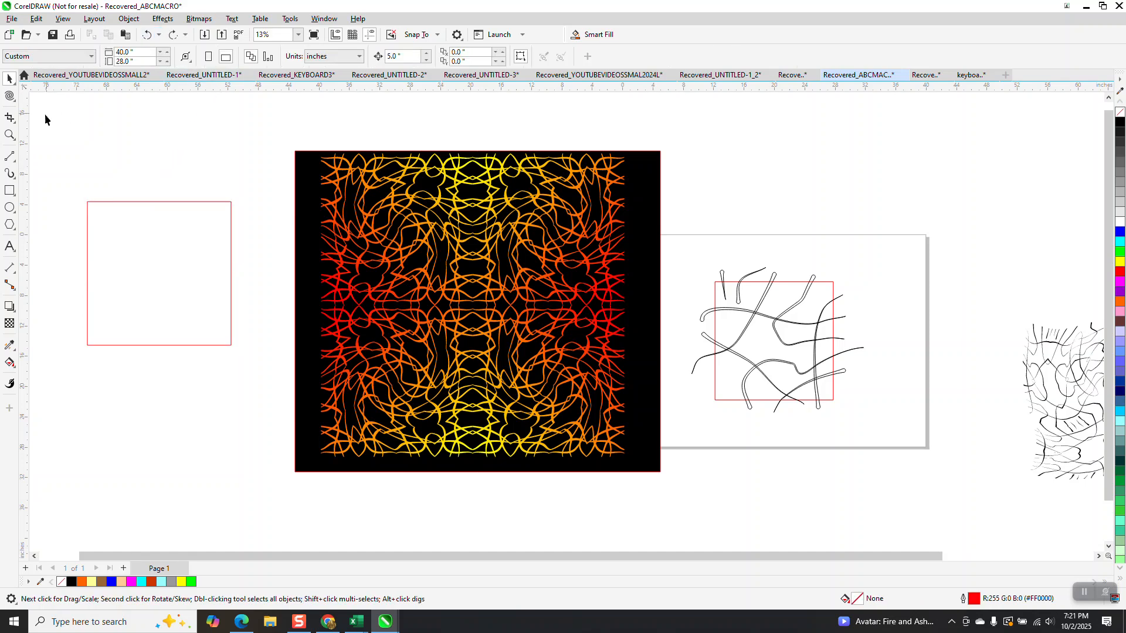
Draw eight curved and short Artistic Media preset strokes, 1.0 inch wide, criss-crossing the empty red square and overrunning its edges.
click(9, 173)
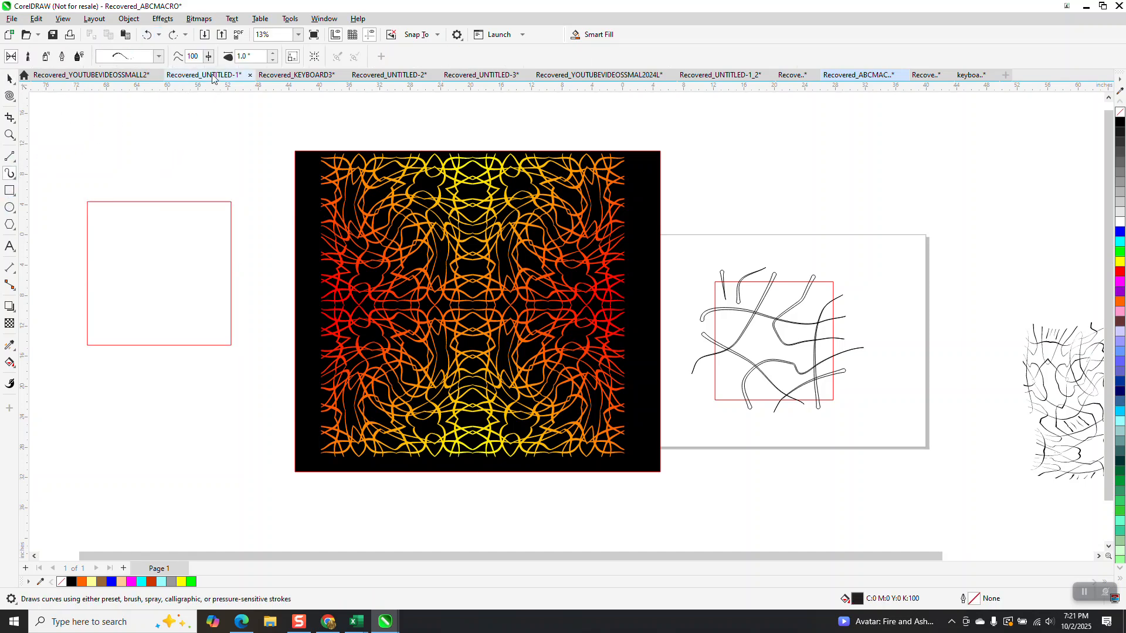
mouse_move(71, 204)
mouse_down()
mouse_move(116, 237)
mouse_move(144, 293)
mouse_move(225, 299)
mouse_up()
mouse_move(194, 186)
mouse_down()
mouse_move(178, 204)
mouse_move(205, 271)
mouse_up()
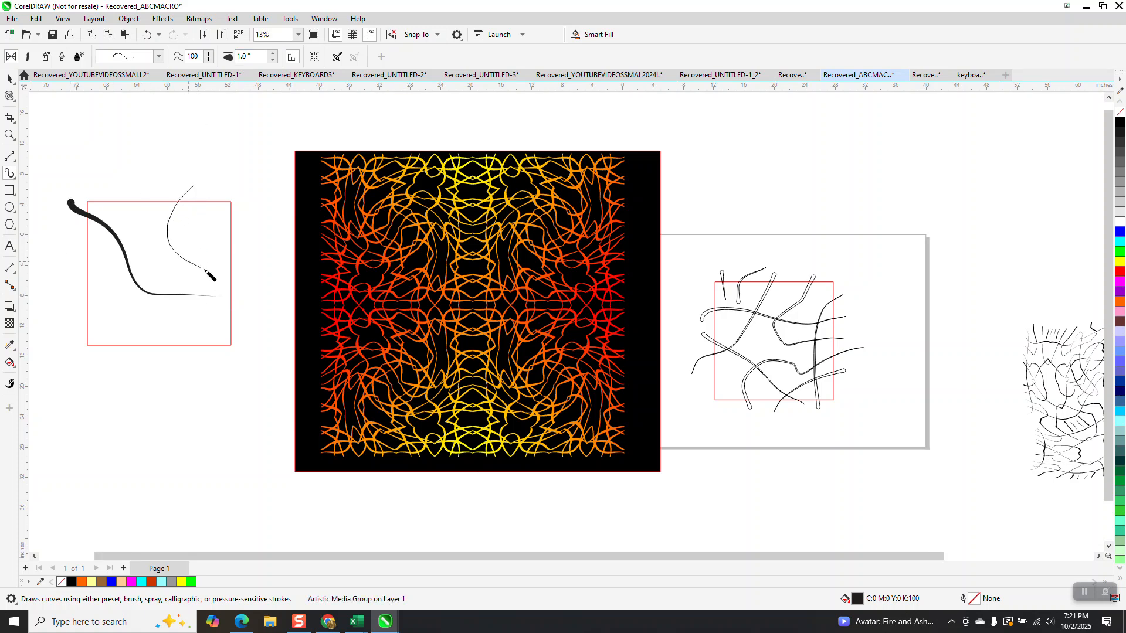
mouse_move(195, 345)
mouse_down()
mouse_move(147, 323)
mouse_move(139, 227)
mouse_up()
mouse_move(70, 327)
mouse_down()
mouse_move(102, 329)
mouse_move(139, 279)
mouse_move(190, 261)
mouse_move(222, 226)
mouse_move(228, 242)
mouse_move(116, 221)
mouse_up()
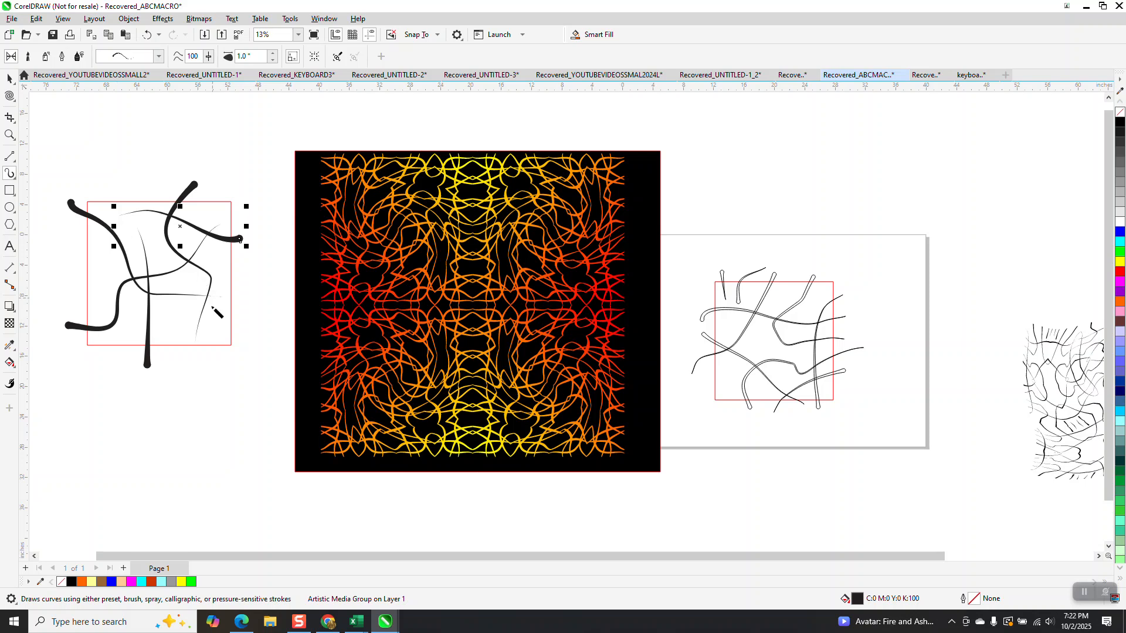
mouse_move(218, 333)
mouse_down()
mouse_move(101, 275)
mouse_move(99, 262)
mouse_up()
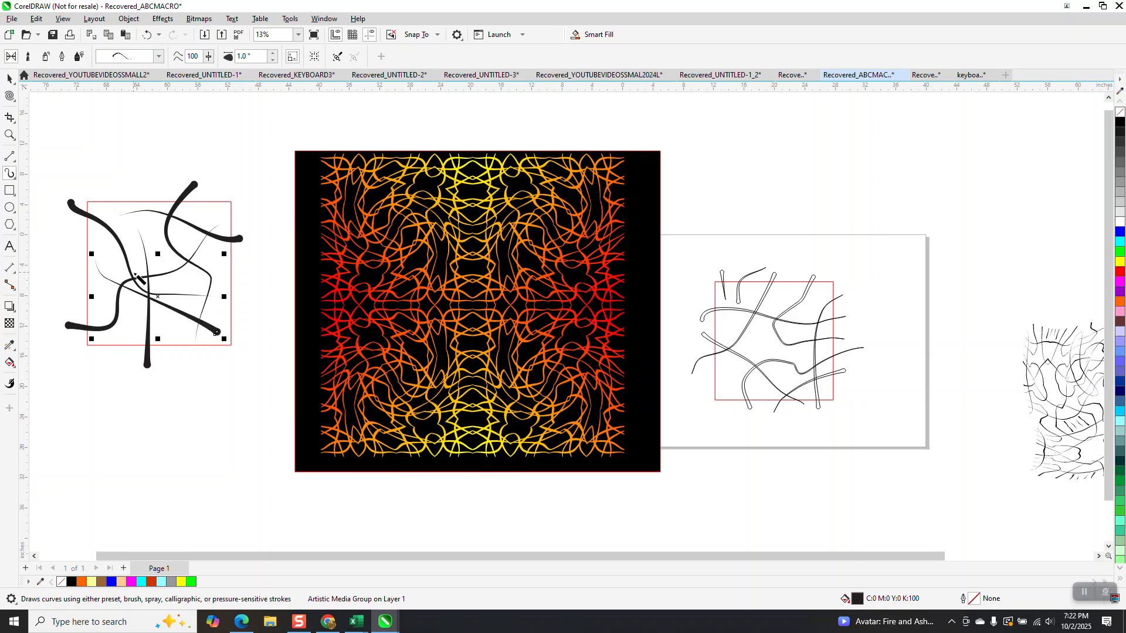
drag(114, 219, 115, 221)
drag(77, 254, 78, 254)
drag(101, 258, 101, 258)
Move the red square 25 inches straight down, clear of the new strokes.
key(space)
click(213, 201)
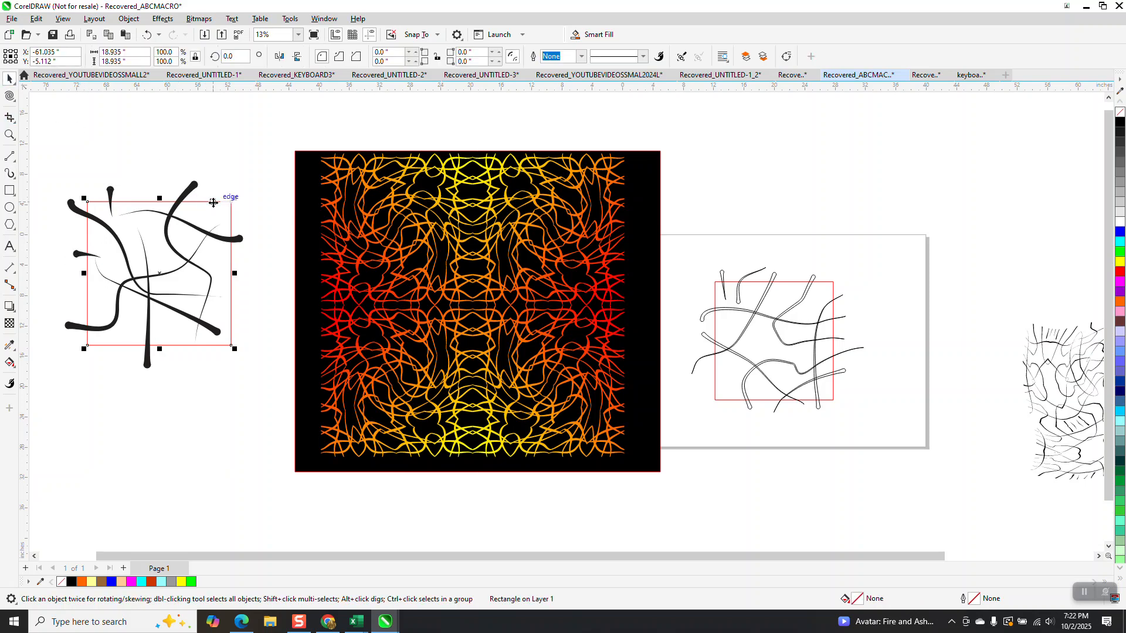
key(Down)
key(Down)
key(Down)
key(Down)
key(Down)
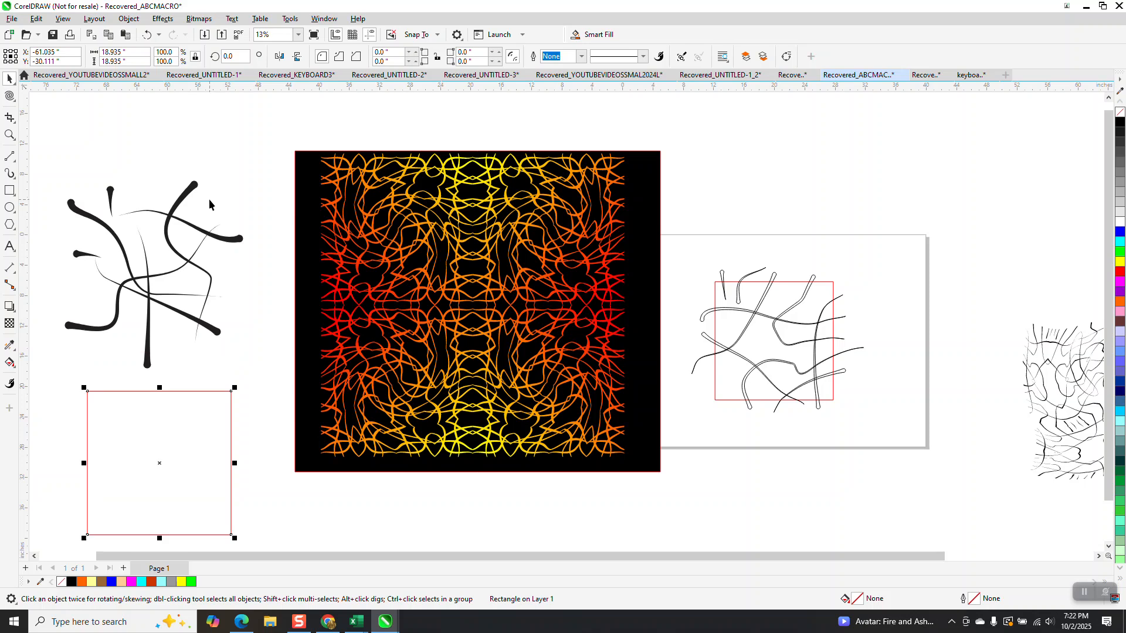
Group all the new Artistic Media strokes above the square.
mouse_move(41, 164)
mouse_down()
mouse_move(49, 255)
mouse_move(263, 361)
mouse_move(275, 388)
mouse_up()
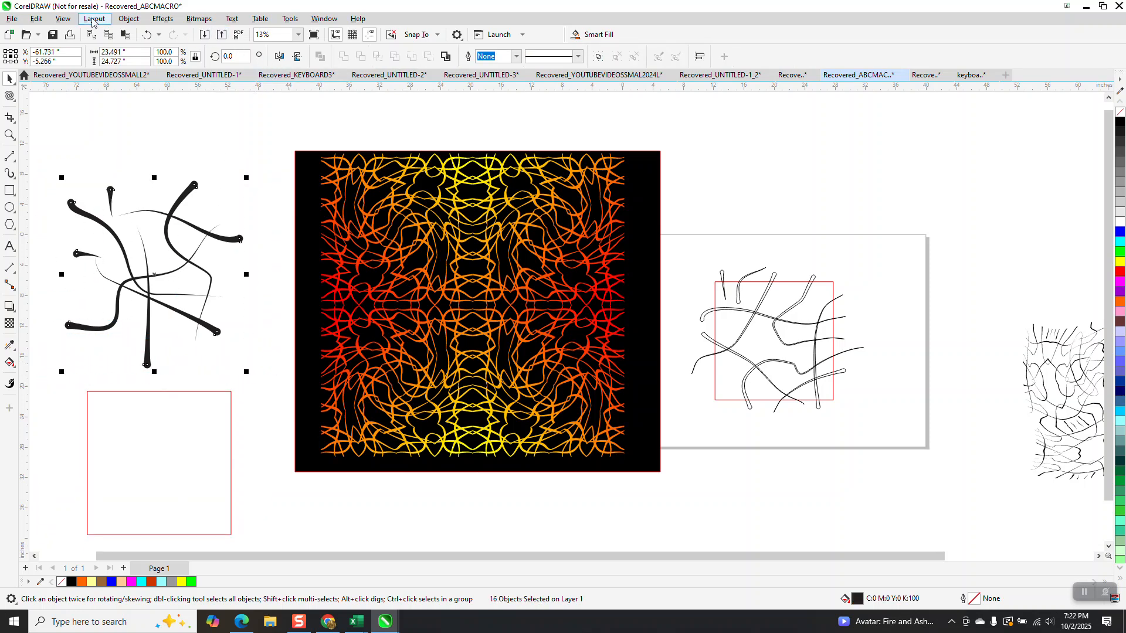
click(129, 19)
mouse_move(150, 218)
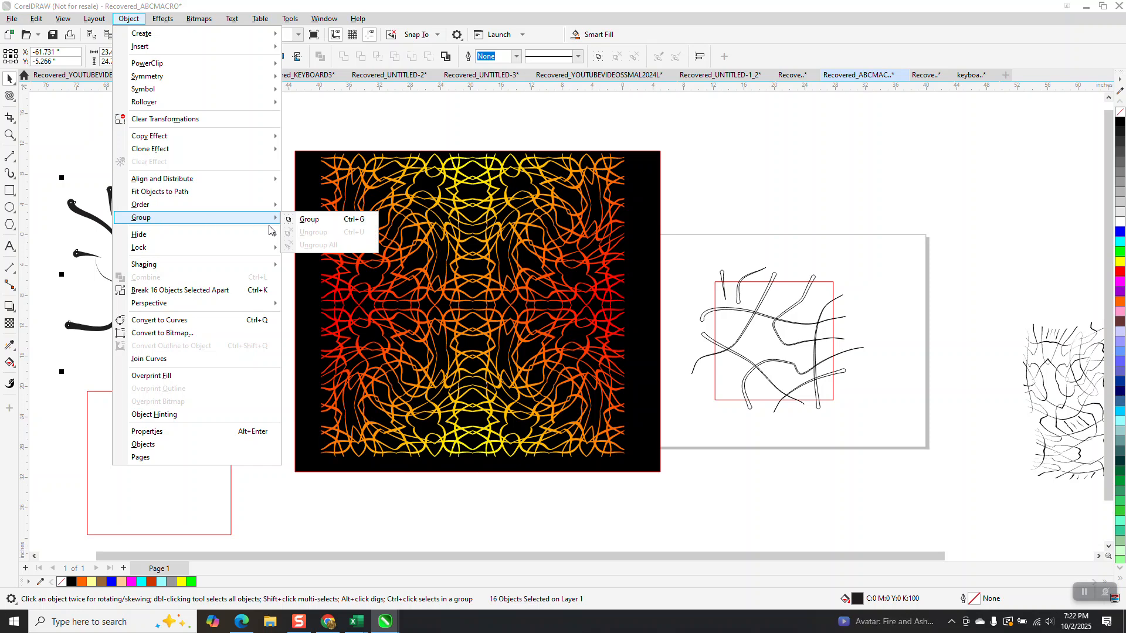
click(301, 218)
Move the red square 25 inches straight up, back over the grouped strokes.
click(190, 391)
key(Up)
key(Up)
key(Up)
key(Up)
key(Up)
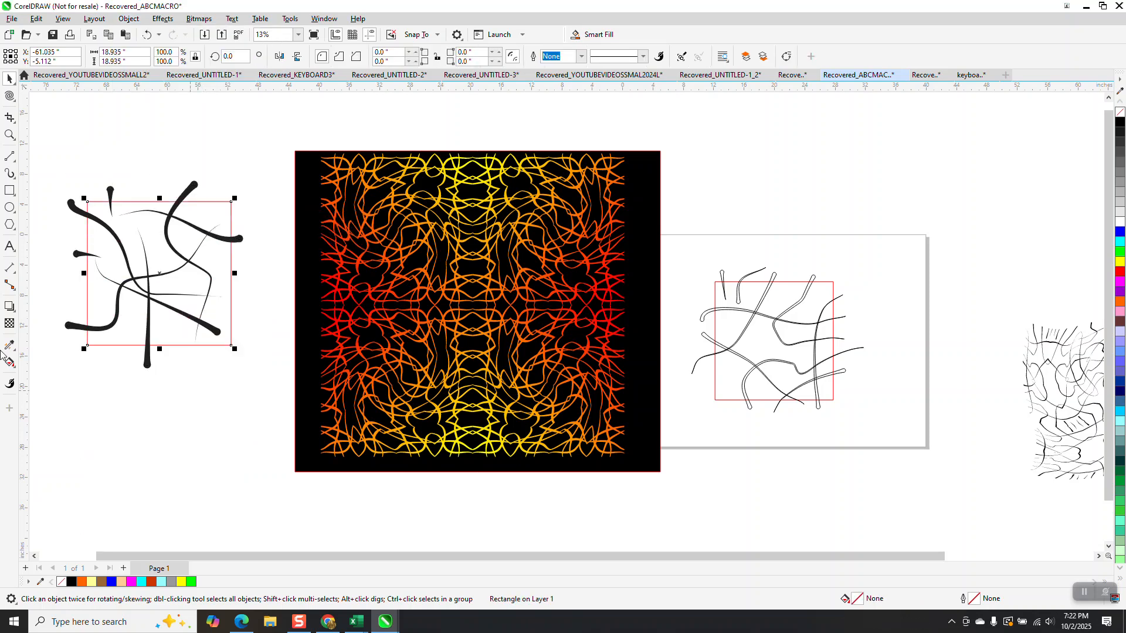
Select the stroke group over the square, and examine the orange-and-yellow sample up close.
mouse_move(55, 175)
mouse_down()
mouse_move(180, 314)
mouse_move(282, 380)
mouse_up()
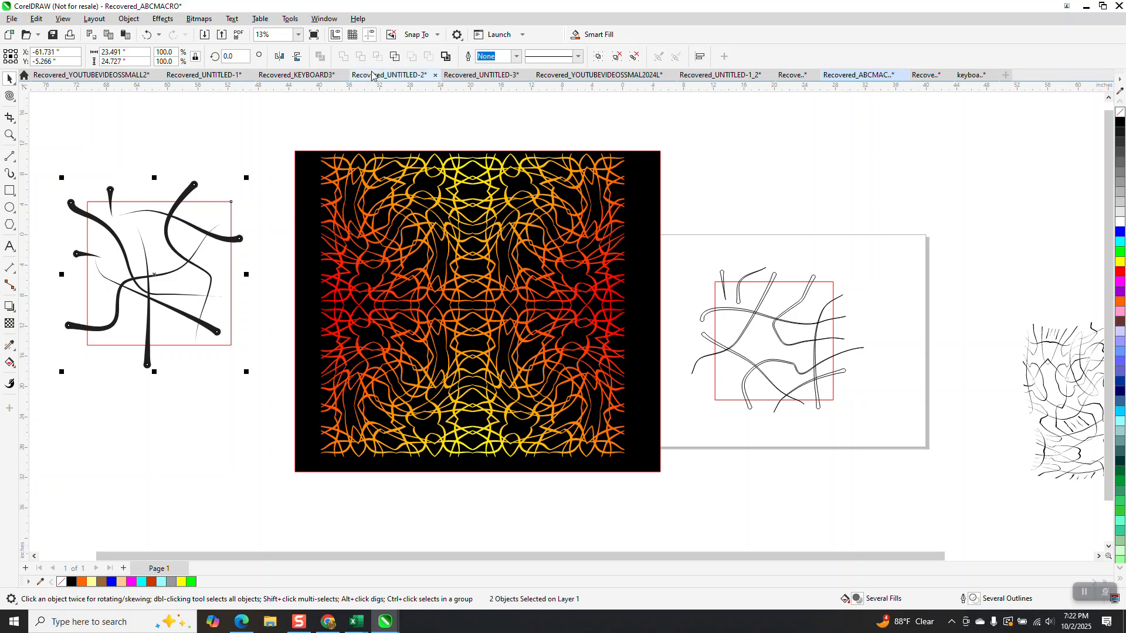
click(192, 188)
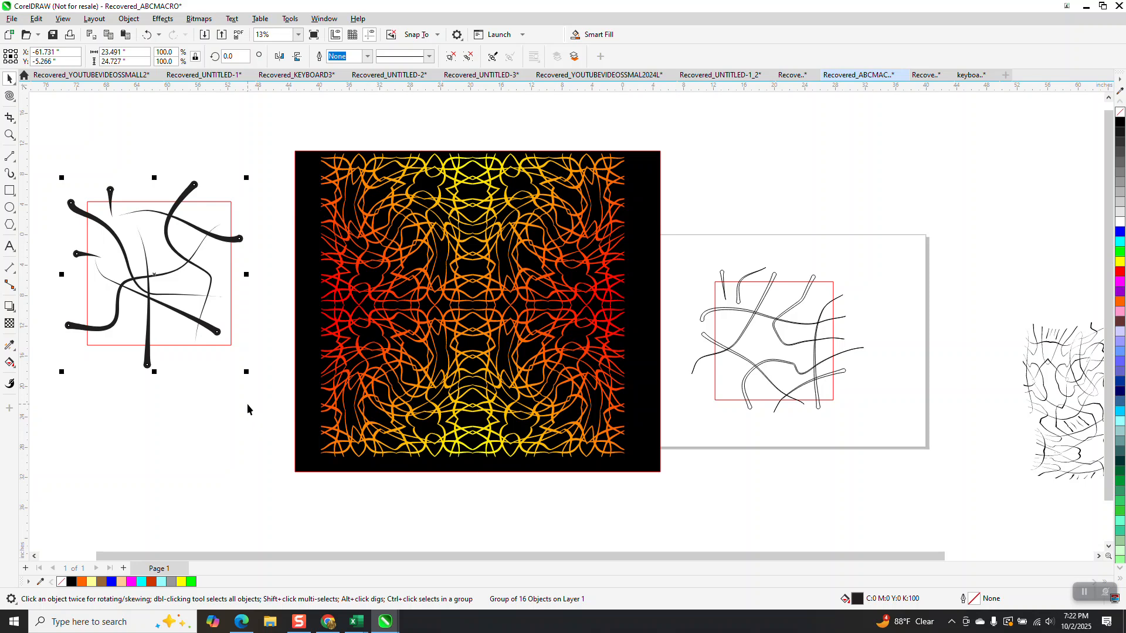
click(9, 135)
drag(316, 164, 669, 462)
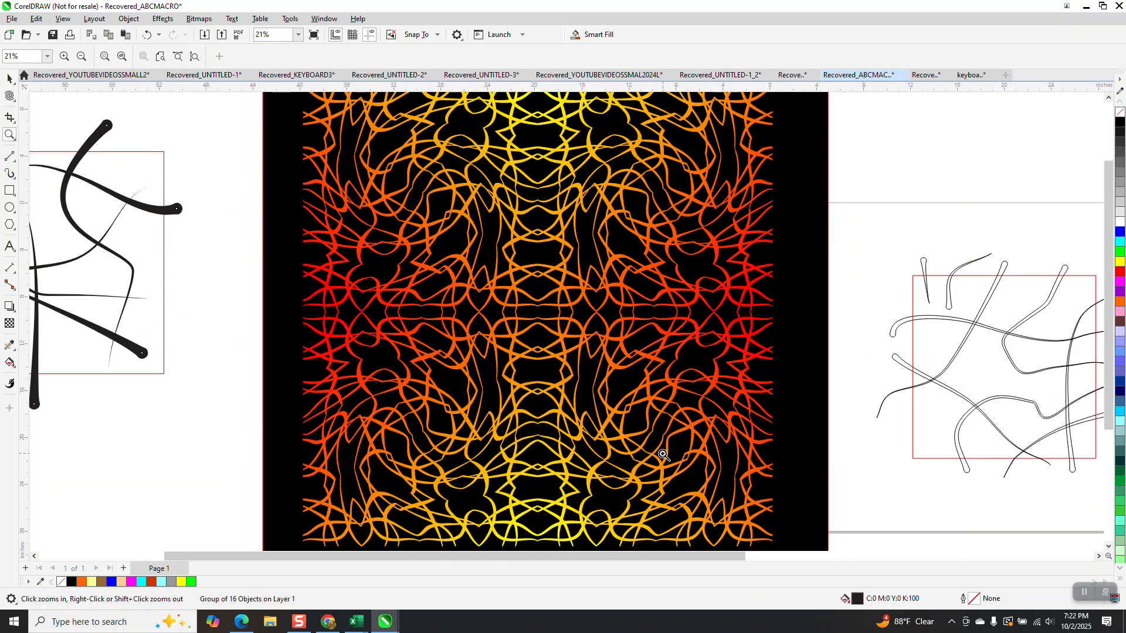